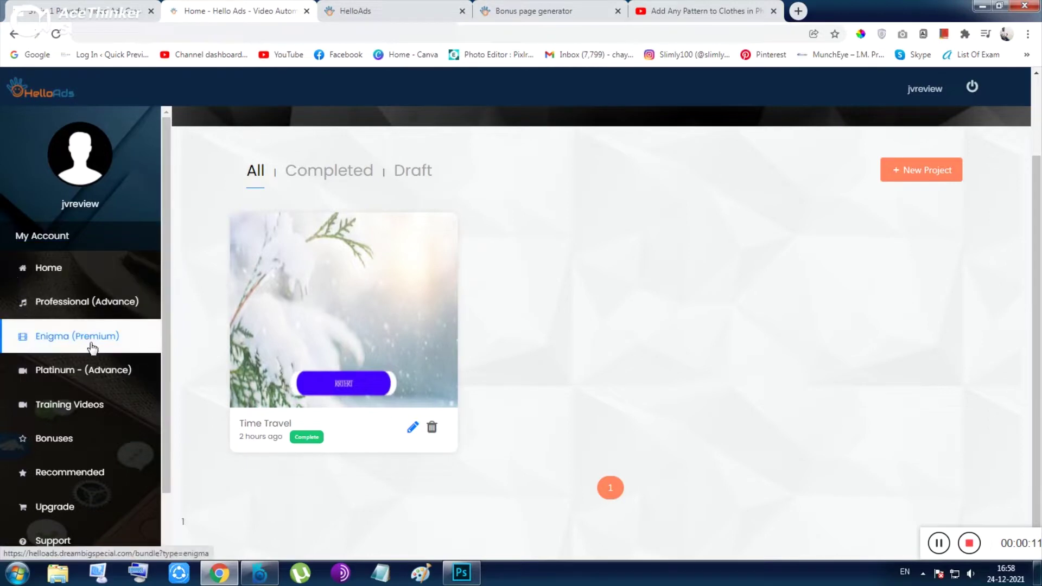
# - Glance at the review page, then preview the Time Travel project video muted and close it
pyautogui.click(30, 8)
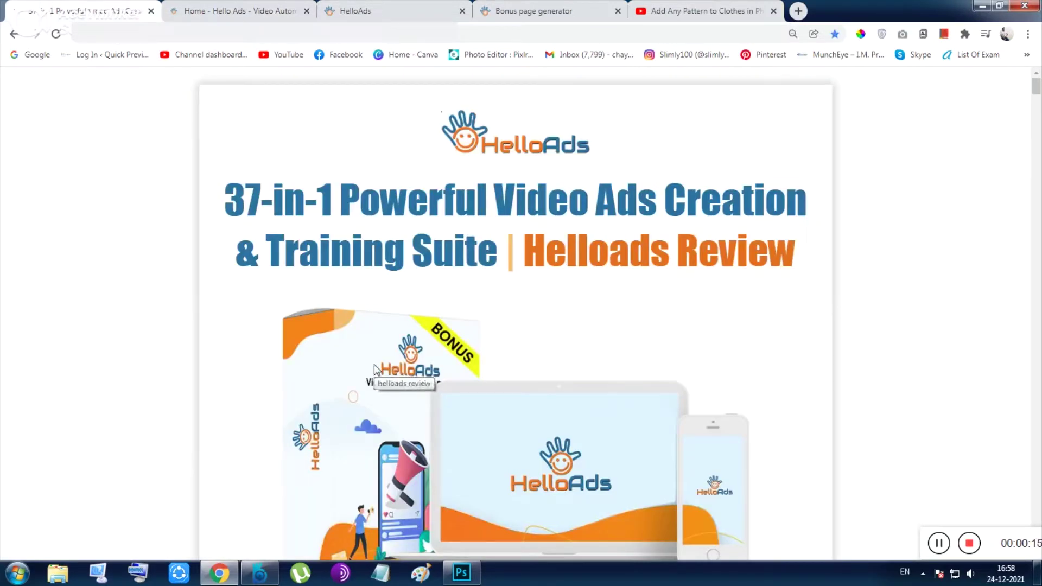
pyautogui.hotkey('ctrl', 'Tab')
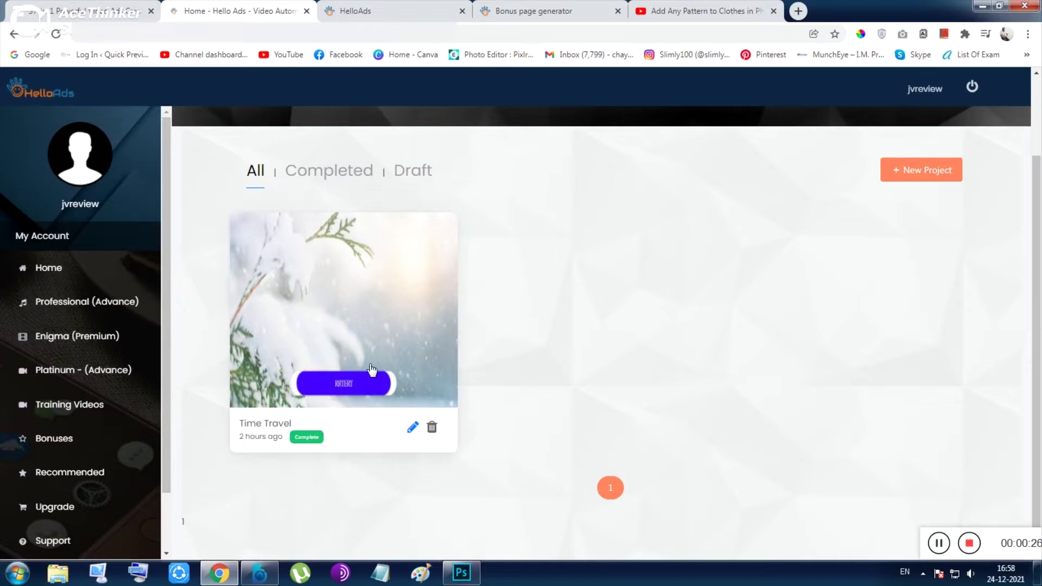
pyautogui.click(347, 383)
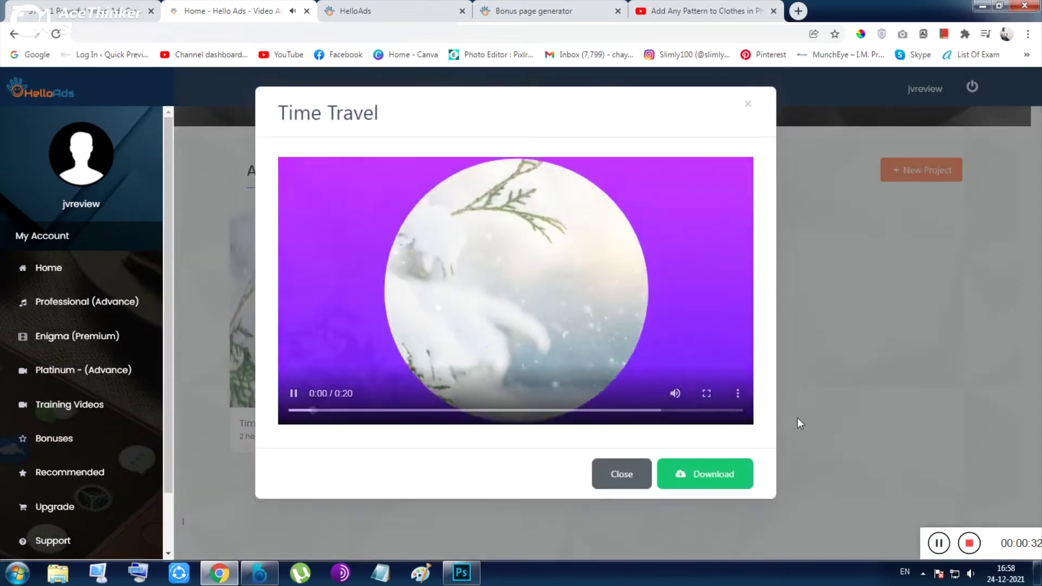
pyautogui.click(675, 395)
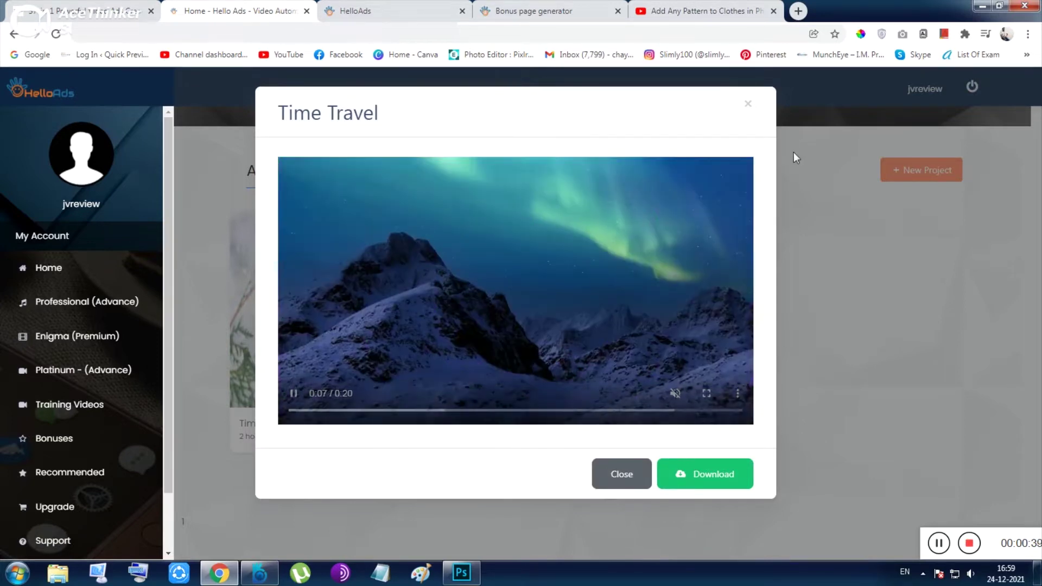
pyautogui.click(748, 105)
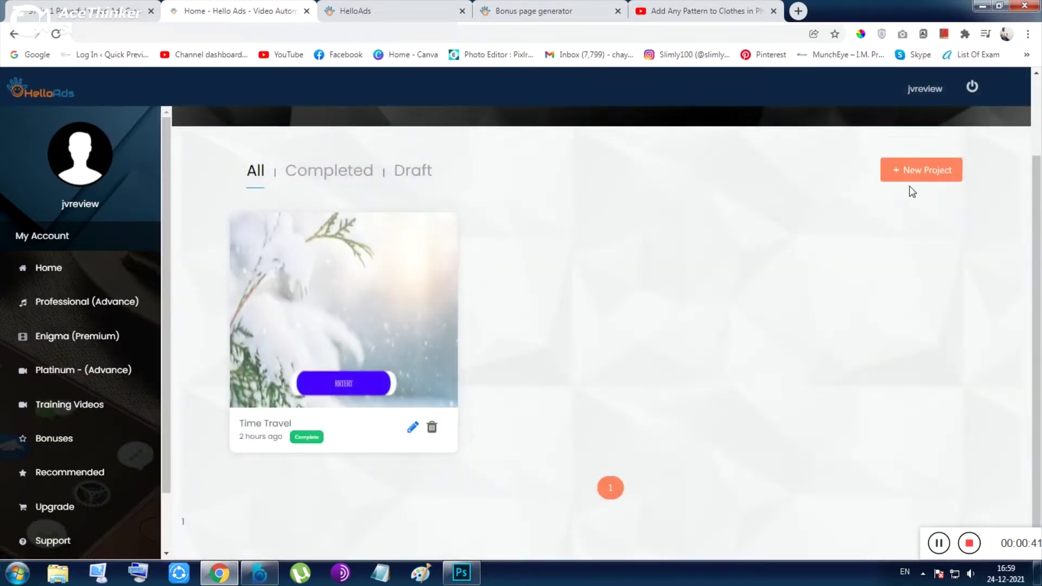
# - Start a new project, highlight '37-in-1' in the review headline, and choose Facebook as platform
pyautogui.click(922, 170)
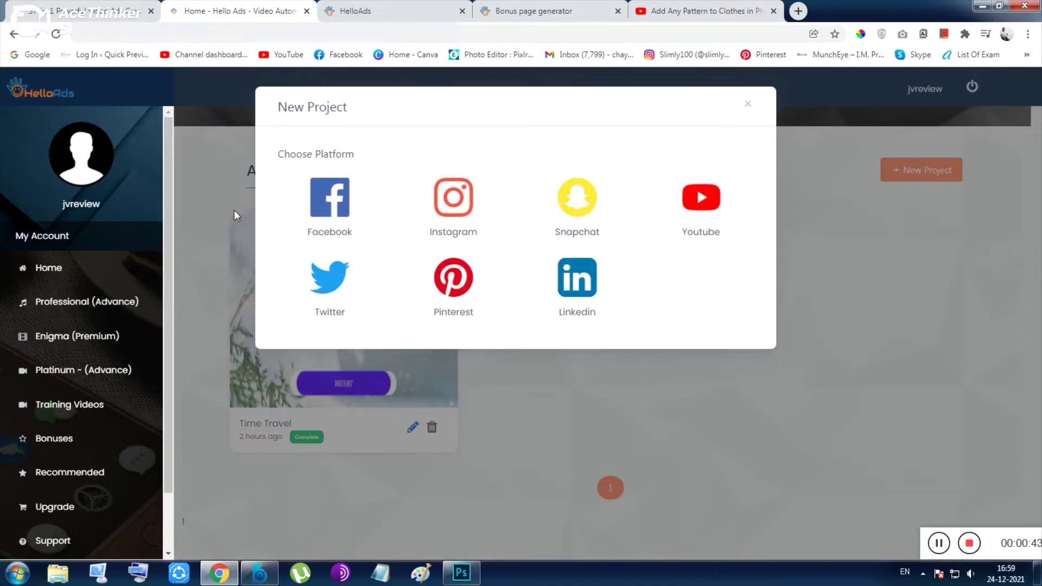
pyautogui.hotkey('ctrl', '1')
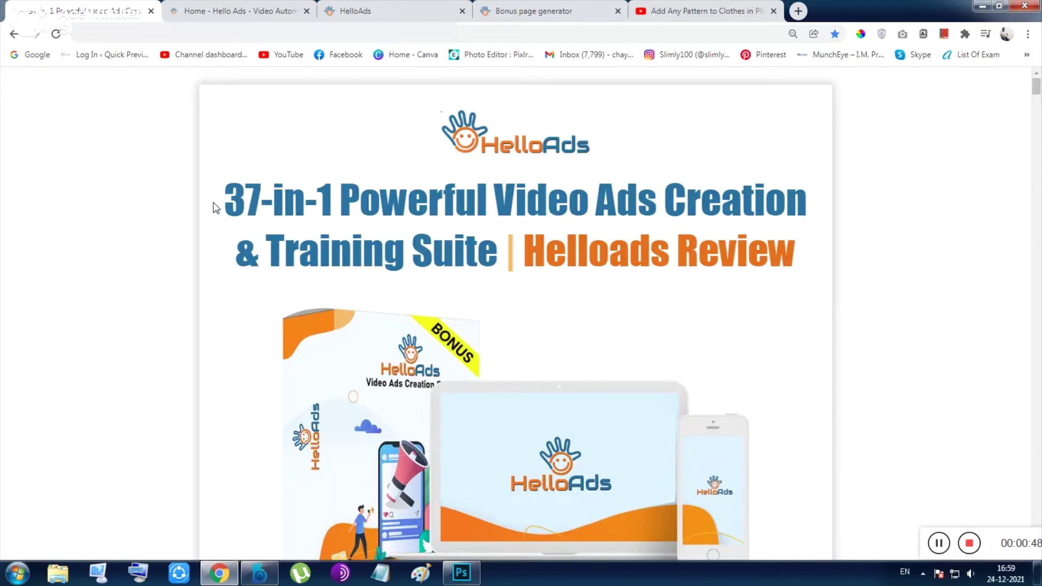
pyautogui.moveTo(217, 208); pyautogui.dragTo(334, 205)
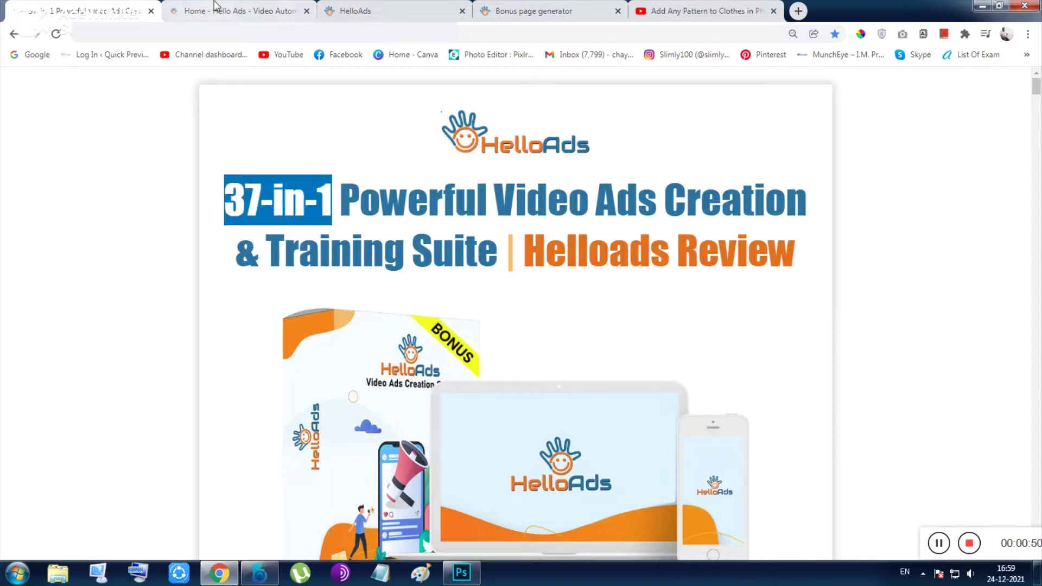
pyautogui.click(228, 11)
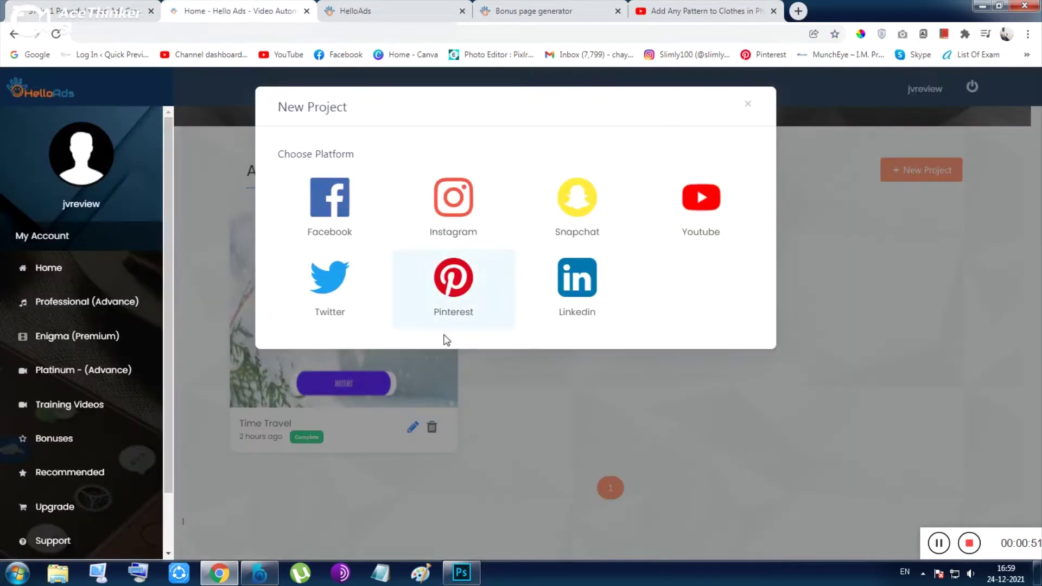
pyautogui.click(317, 204)
# - Scroll through the Facebook ad formats, then reopen New Project and return to the platform choices
pyautogui.scroll(-1, 489, 245)
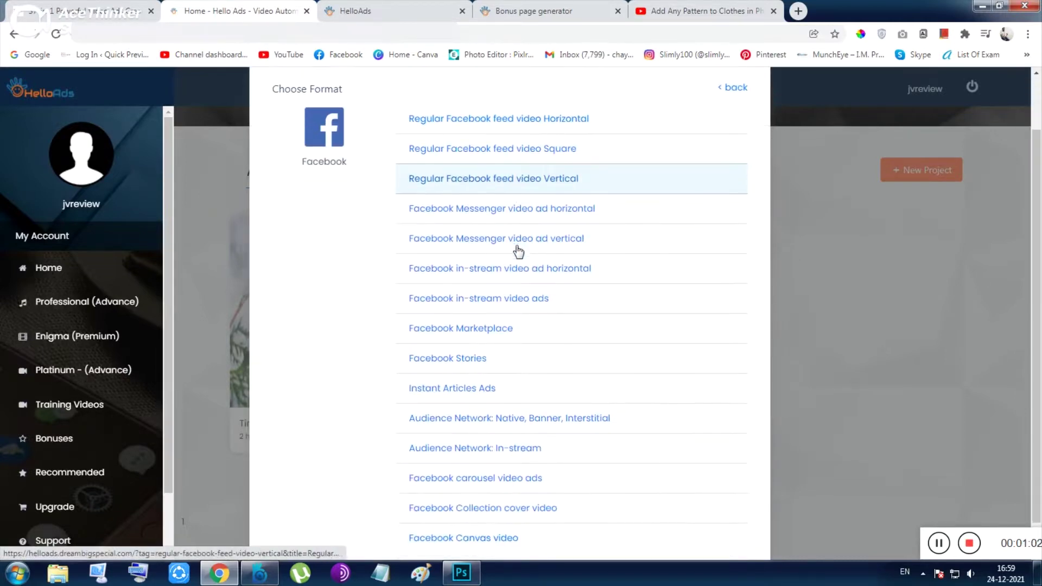
pyautogui.scroll(1, 509, 182)
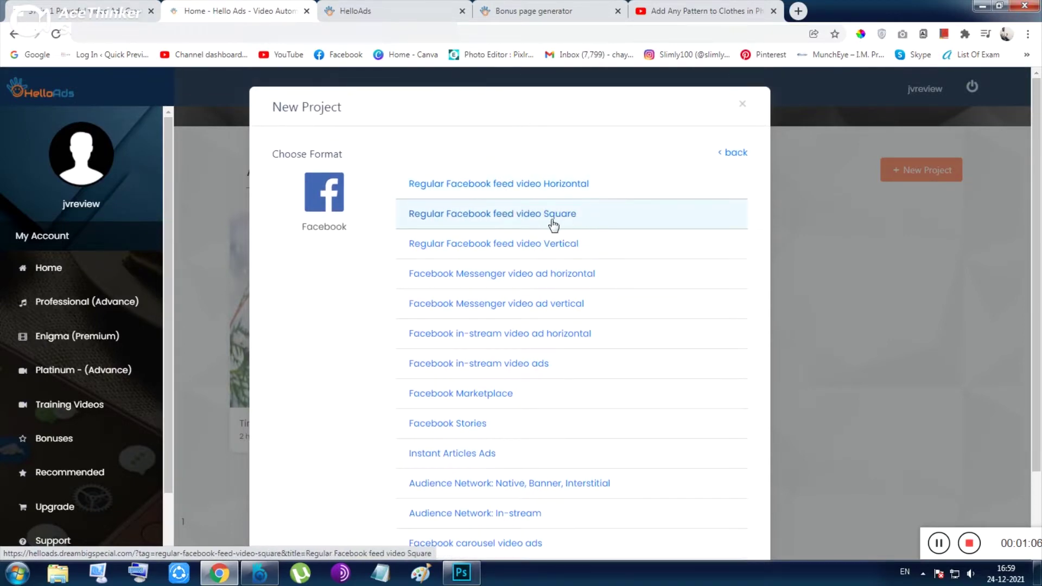
pyautogui.scroll(-2, 488, 380)
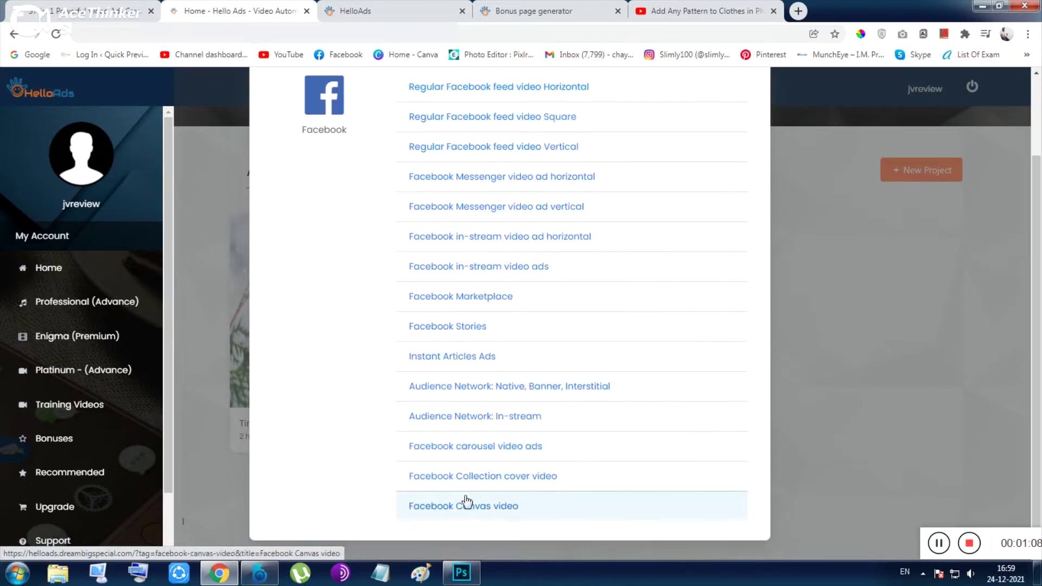
pyautogui.scroll(2, 439, 154)
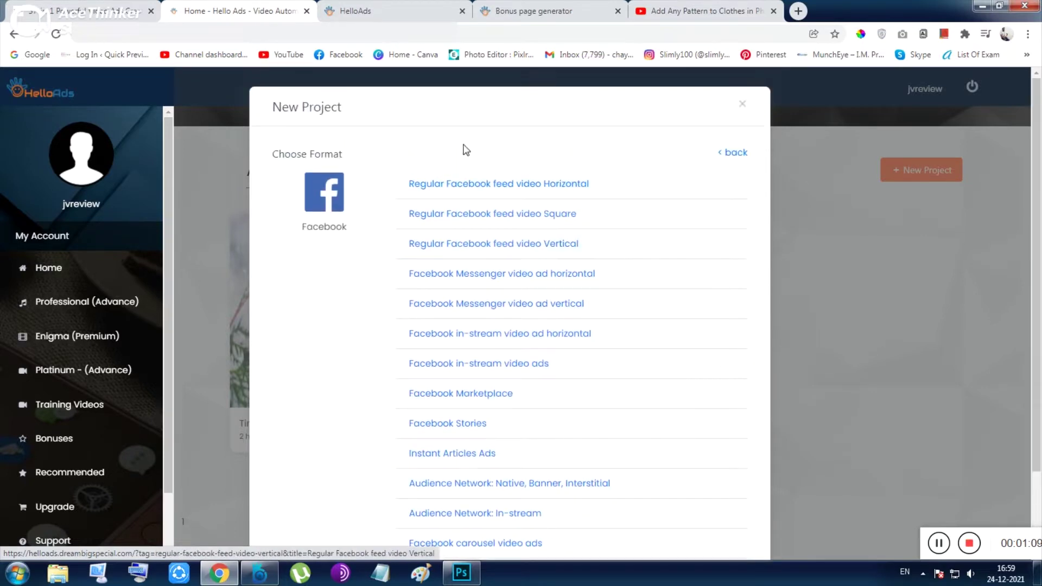
pyautogui.click(742, 104)
pyautogui.click(891, 171)
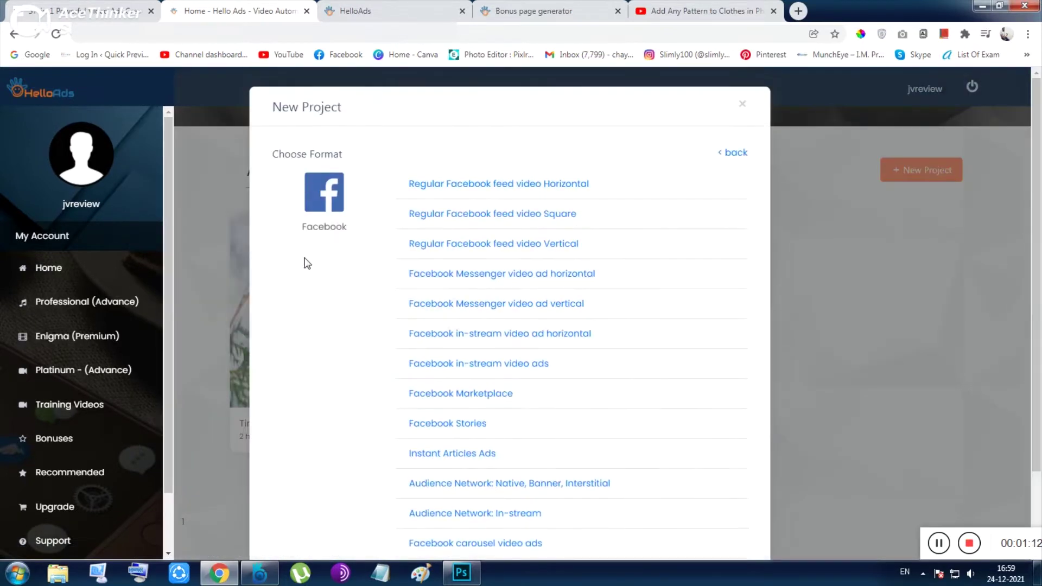
pyautogui.click(747, 158)
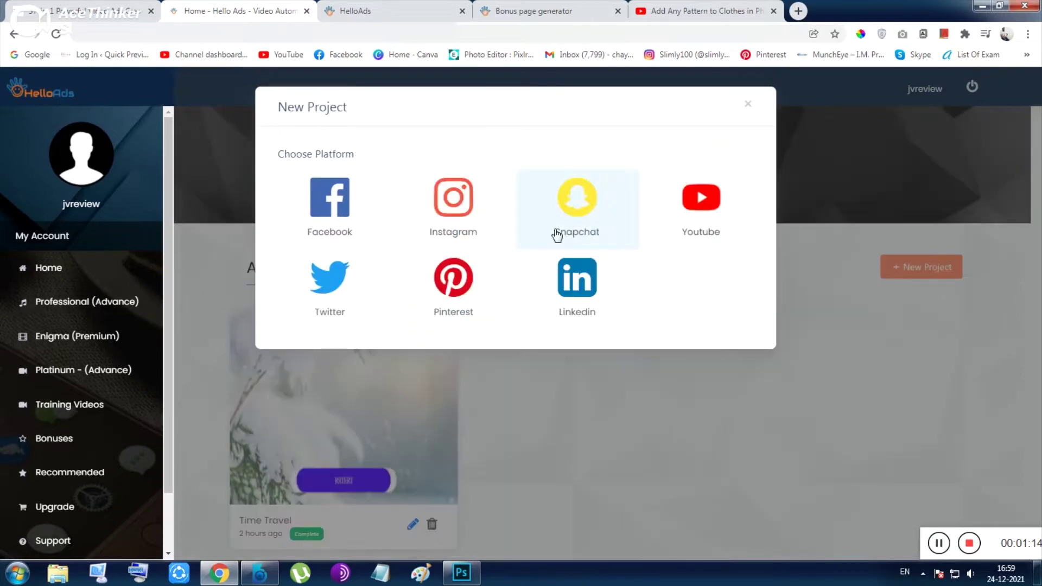
# - View the Snapchat ad formats, then reopen New Project and show the Facebook formats again
pyautogui.click(554, 232)
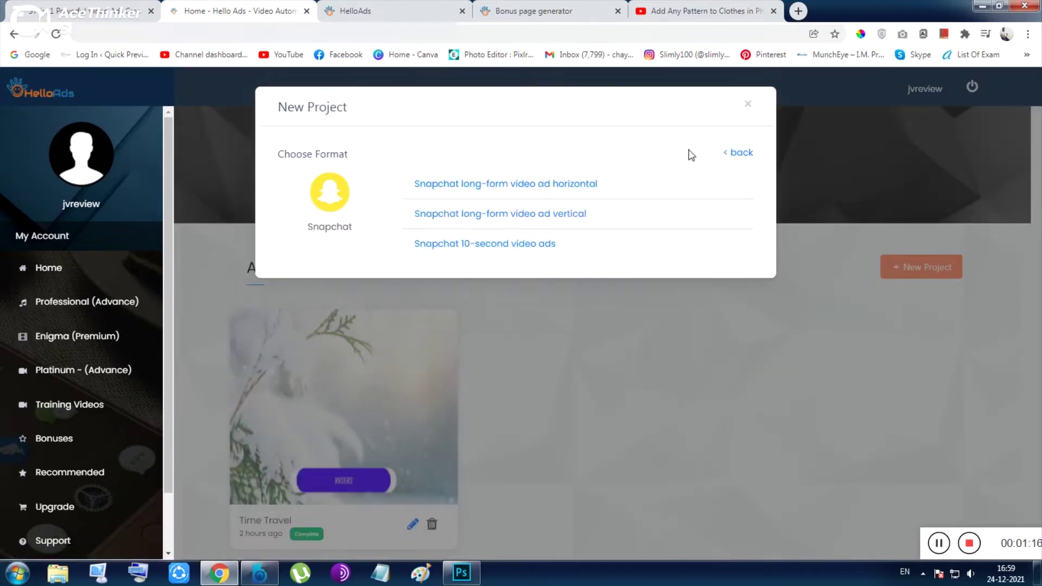
pyautogui.click(748, 104)
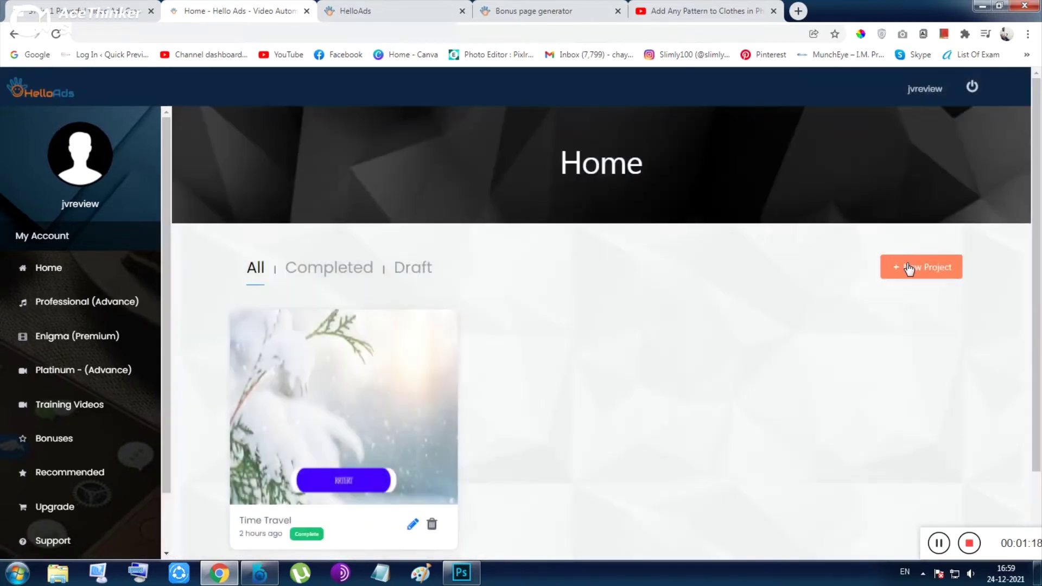
pyautogui.click(921, 267)
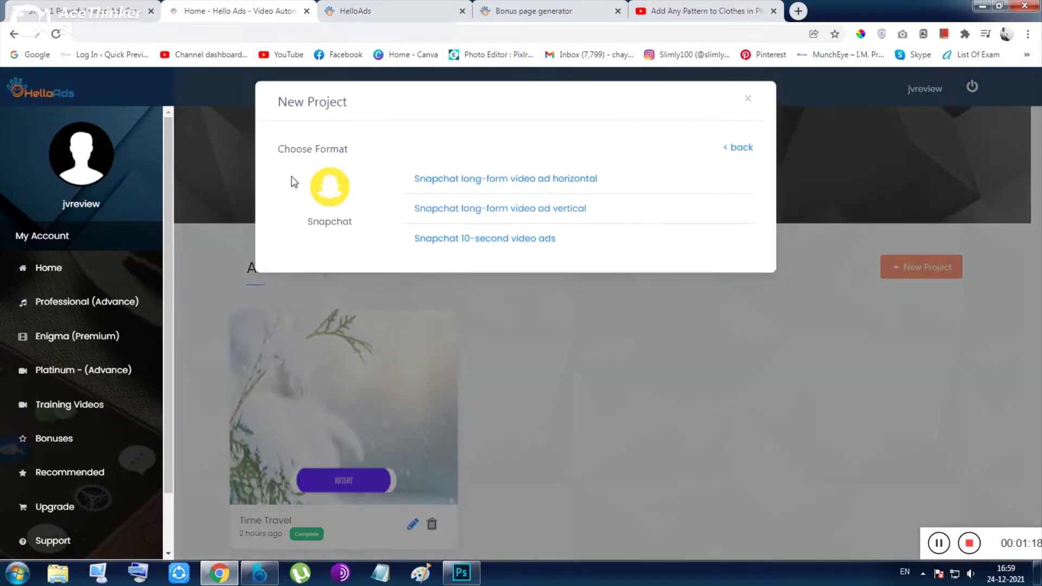
pyautogui.click(741, 153)
pyautogui.click(348, 220)
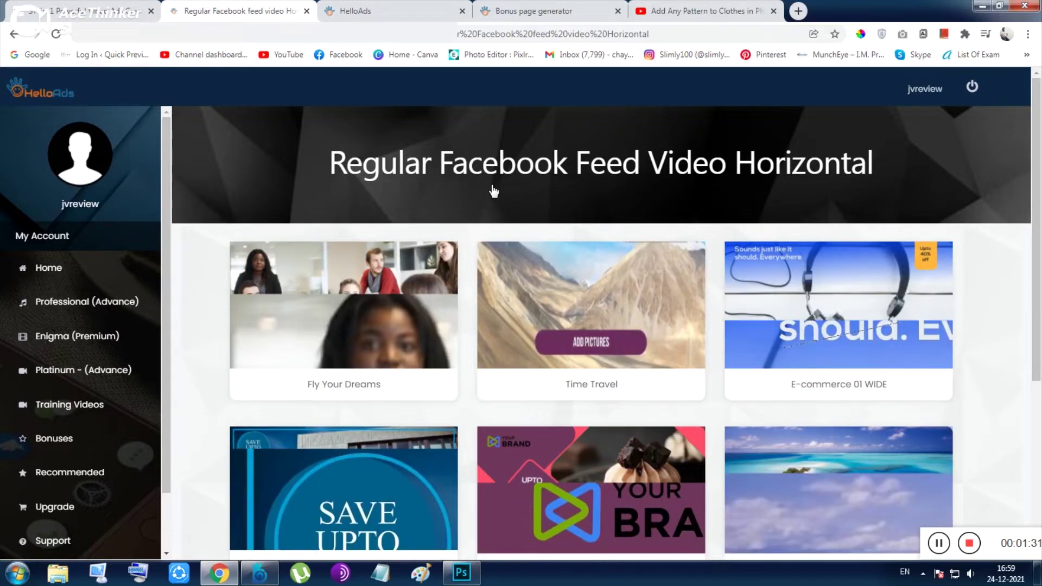
# - Browse the template gallery and preview the Bakery products Wide template (15 seconds, 5 scenes)
pyautogui.scroll(-5, 556, 250)
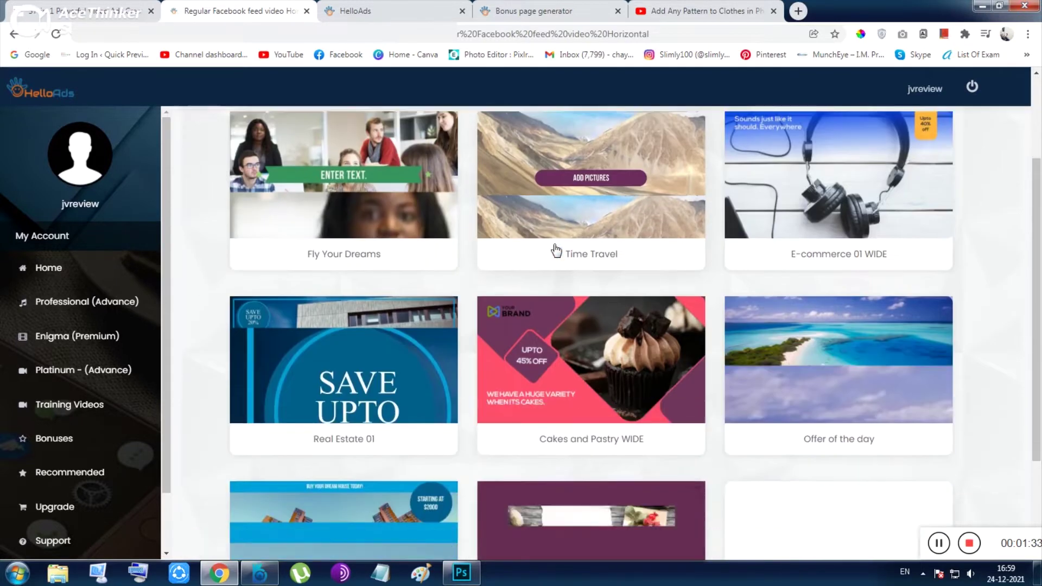
pyautogui.scroll(3, 556, 250)
pyautogui.scroll(2, 556, 250)
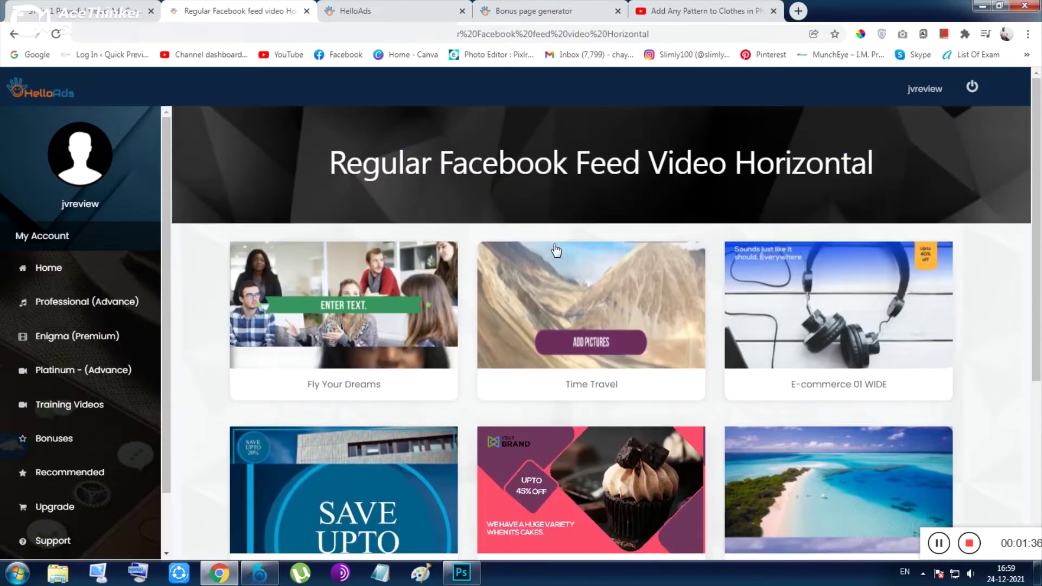
pyautogui.scroll(-5, 556, 251)
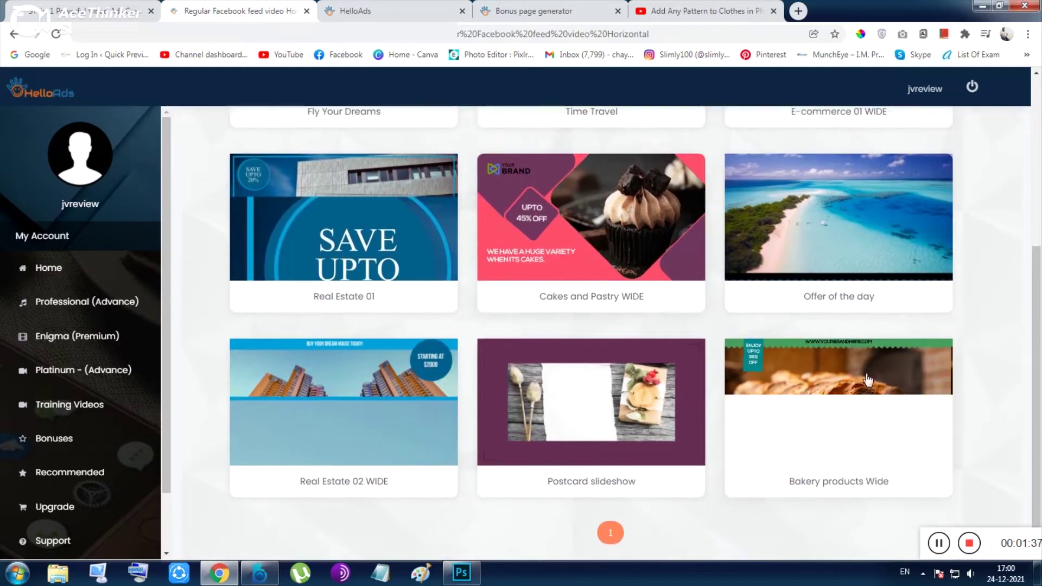
pyautogui.click(862, 410)
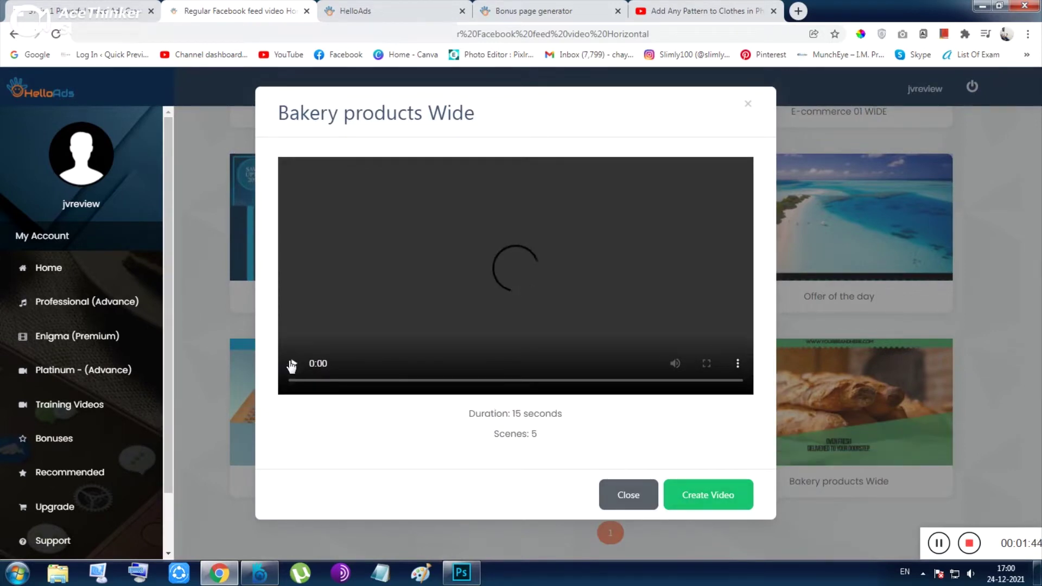
pyautogui.click(748, 105)
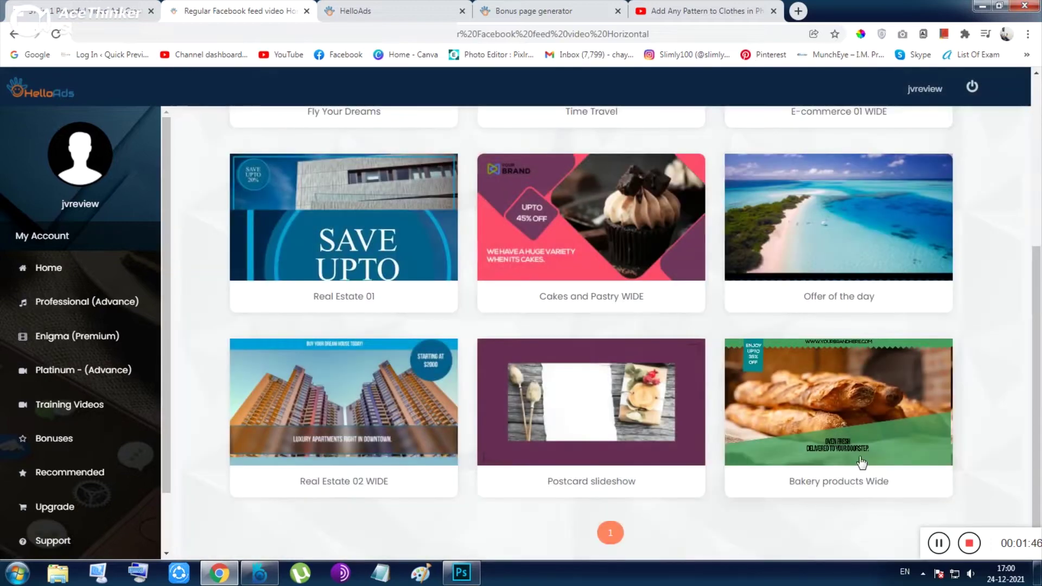
# - Reopen the Bakery products Wide preview and create a video from it
pyautogui.scroll(3, 878, 431)
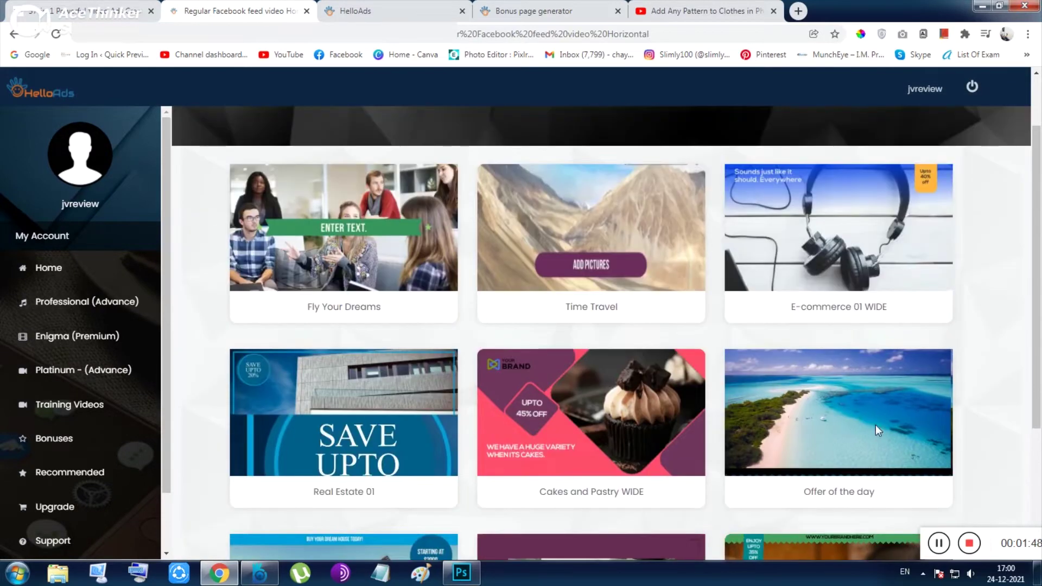
pyautogui.scroll(-3, 878, 430)
pyautogui.scroll(1, 878, 430)
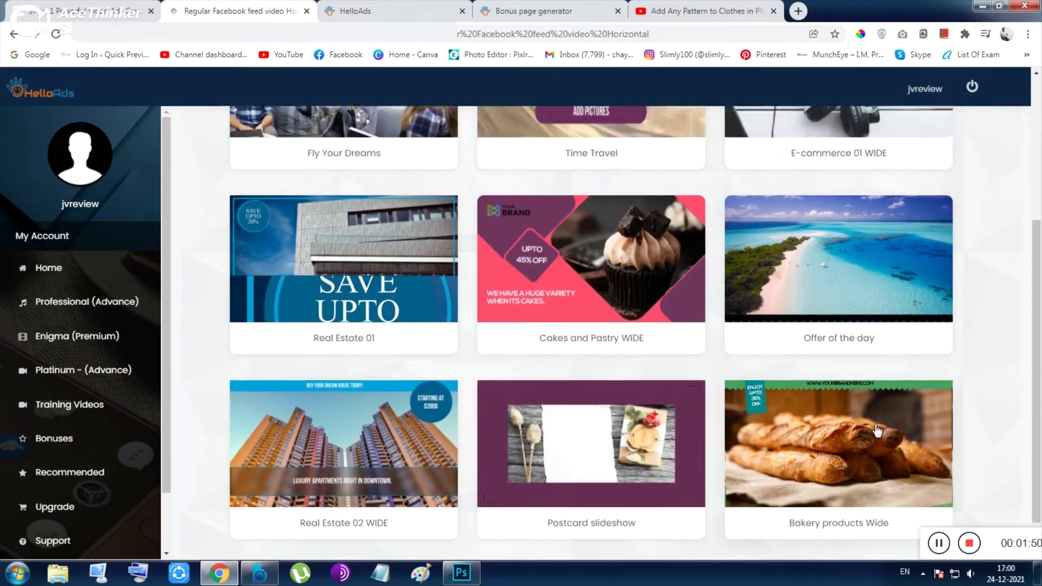
pyautogui.click(858, 487)
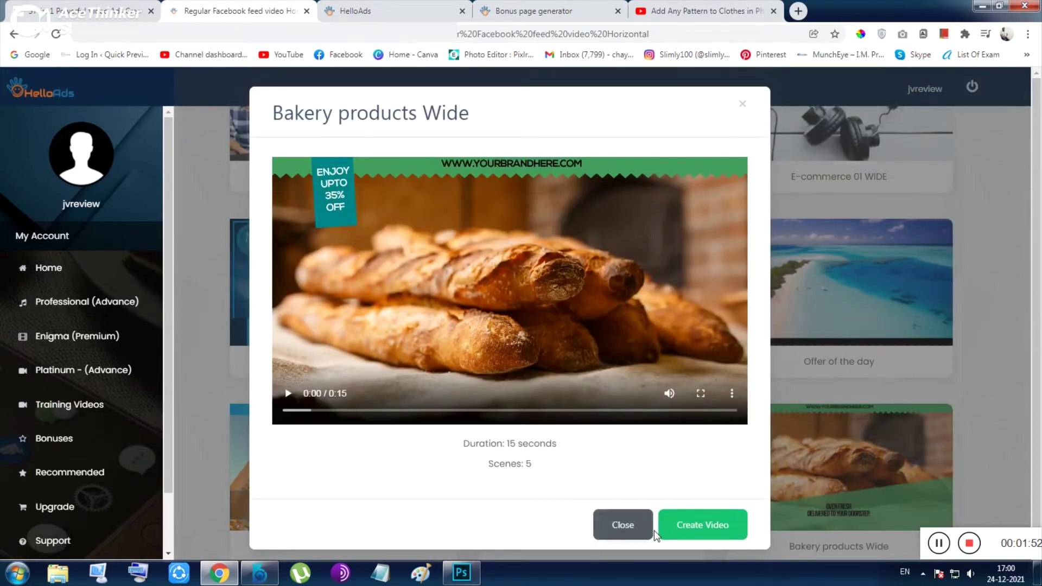
pyautogui.click(721, 532)
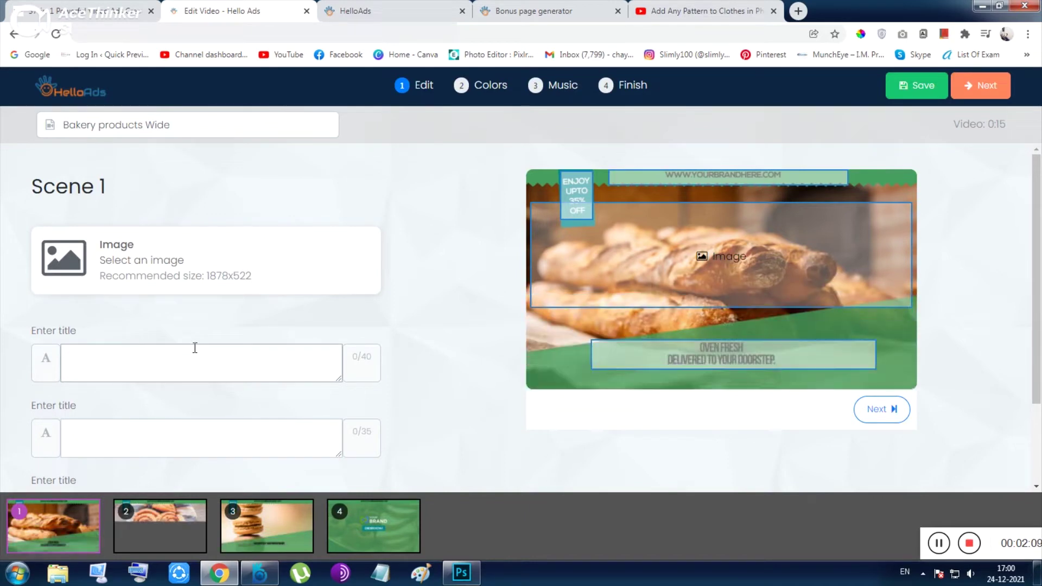
# - Enter 'jjhhjhh' as Scene 1's first title, then leave the editor
pyautogui.scroll(-2, 116, 326)
pyautogui.click(120, 250)
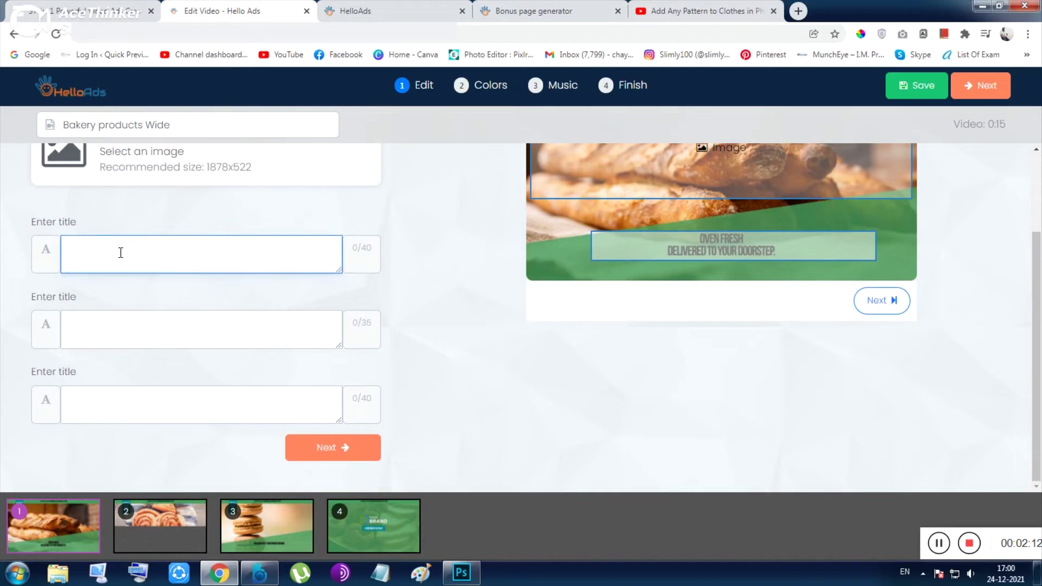
pyautogui.write('jjhhjhh')
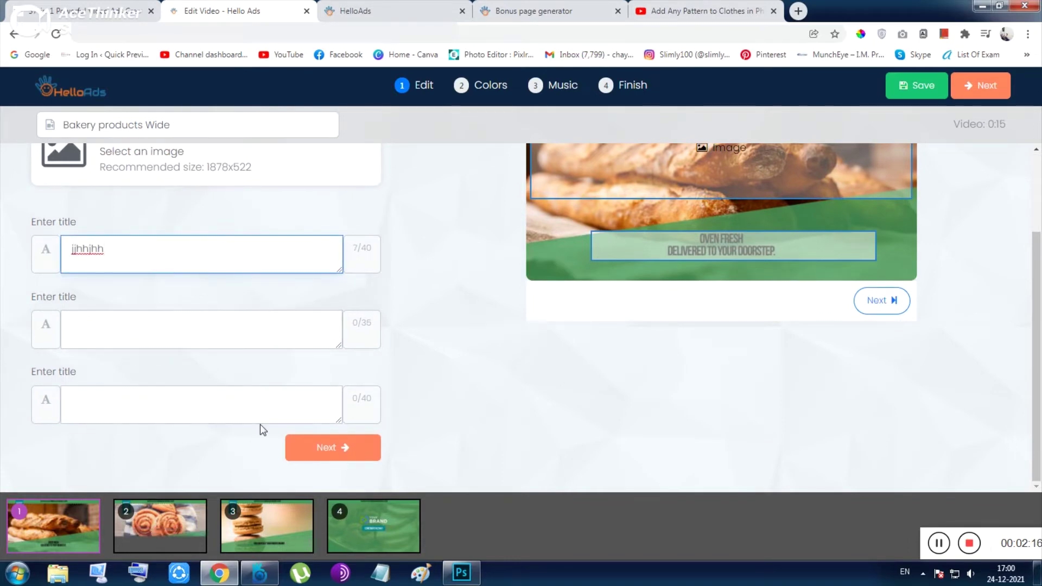
pyautogui.scroll(2, 597, 326)
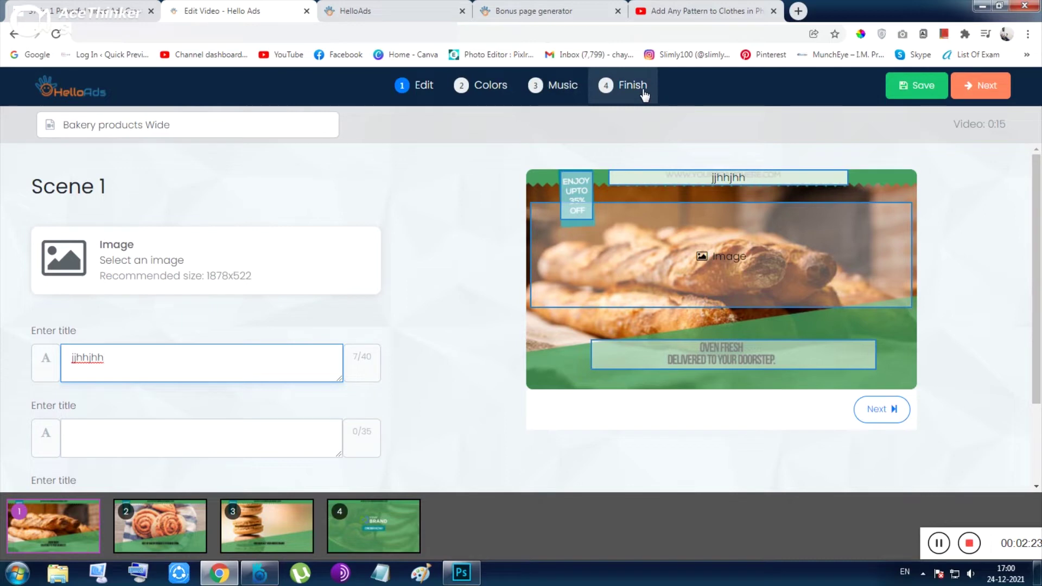
pyautogui.click(60, 95)
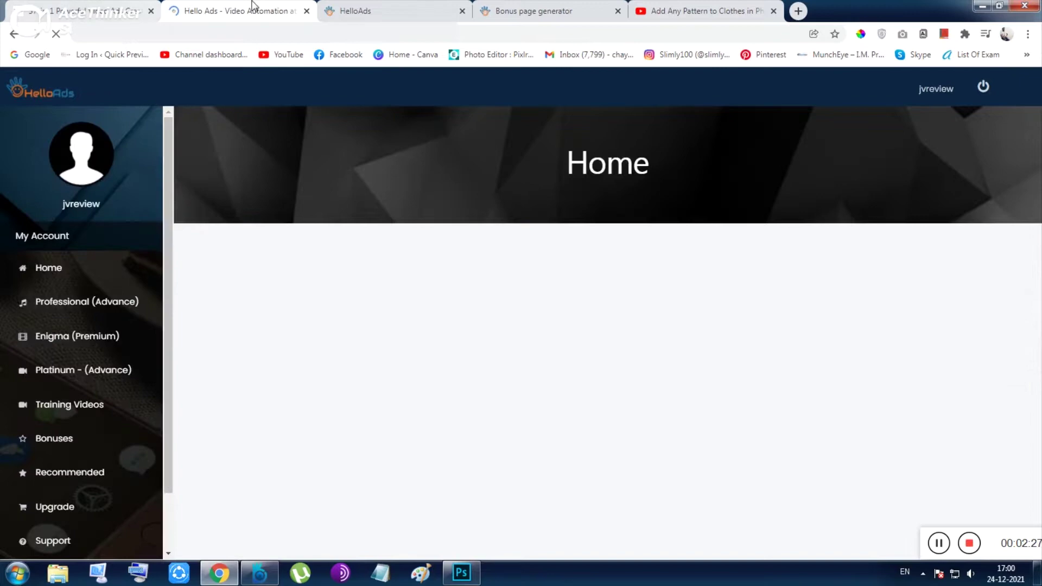
# - On the sales page, play the example furniture video ad with system sound muted, then close it
pyautogui.click(380, 11)
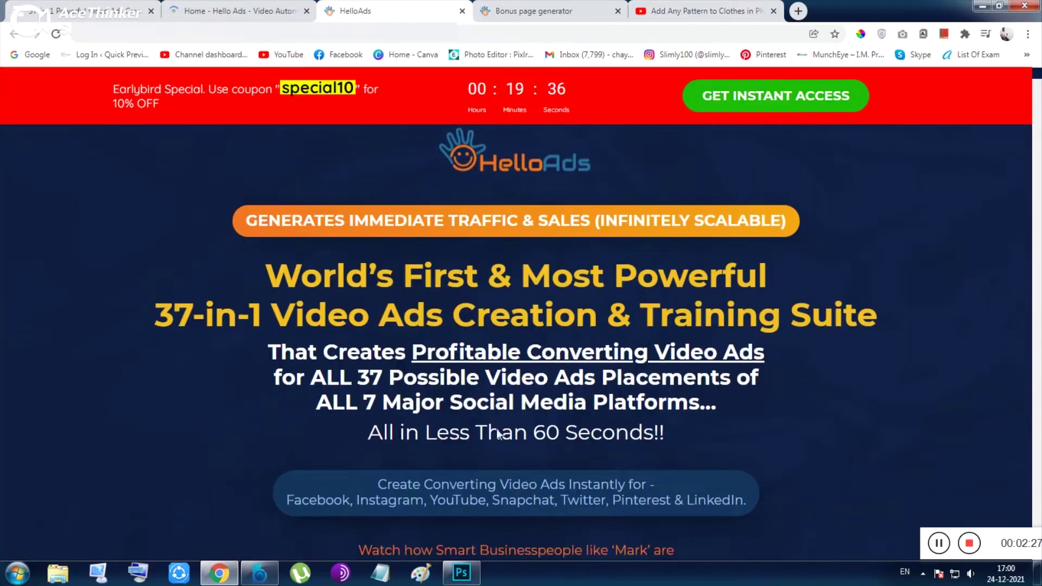
pyautogui.scroll(-10, 497, 429)
pyautogui.scroll(-20, 497, 429)
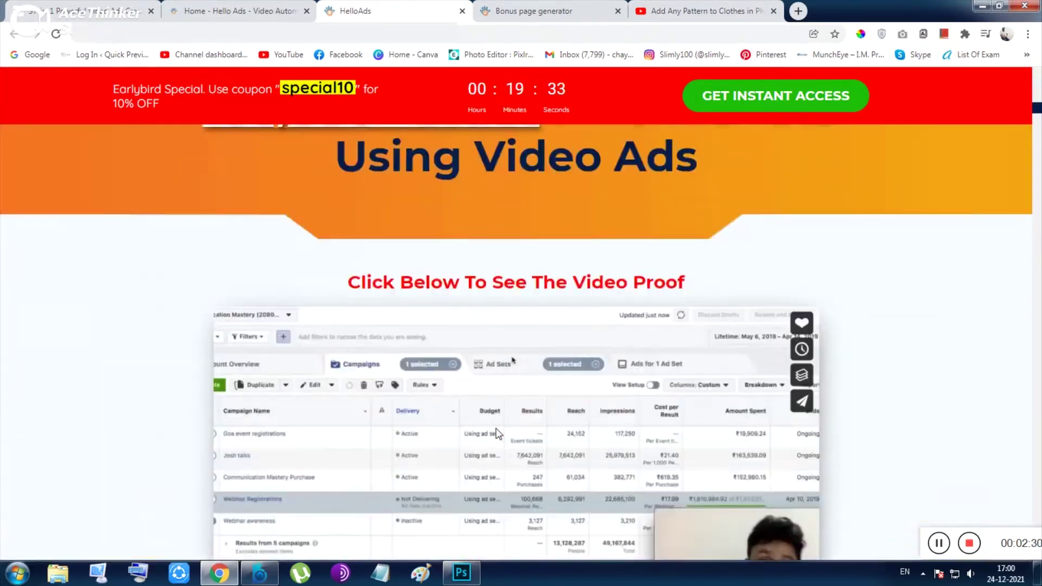
pyautogui.scroll(-15, 495, 428)
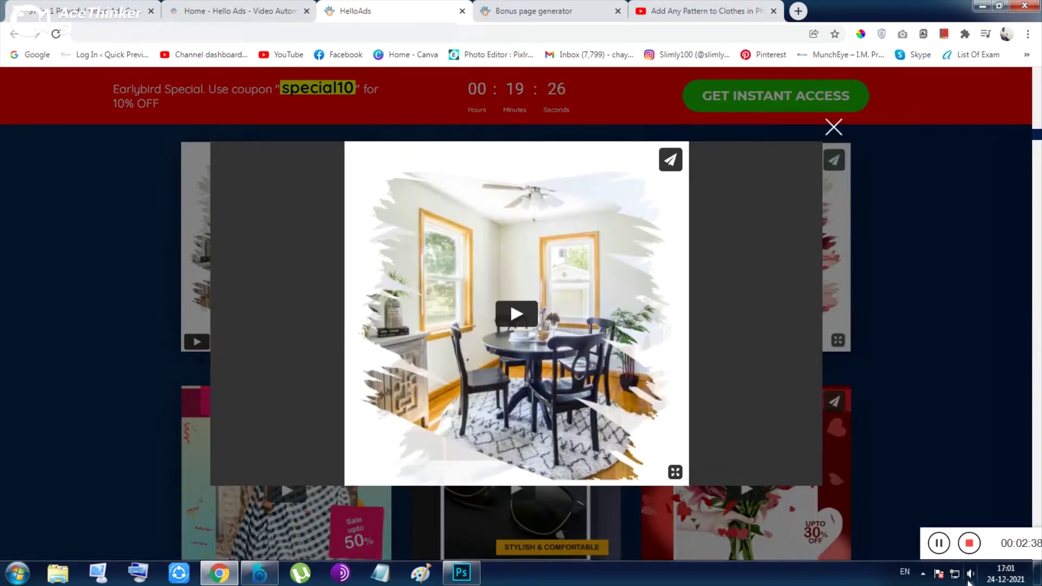
pyautogui.click(510, 316)
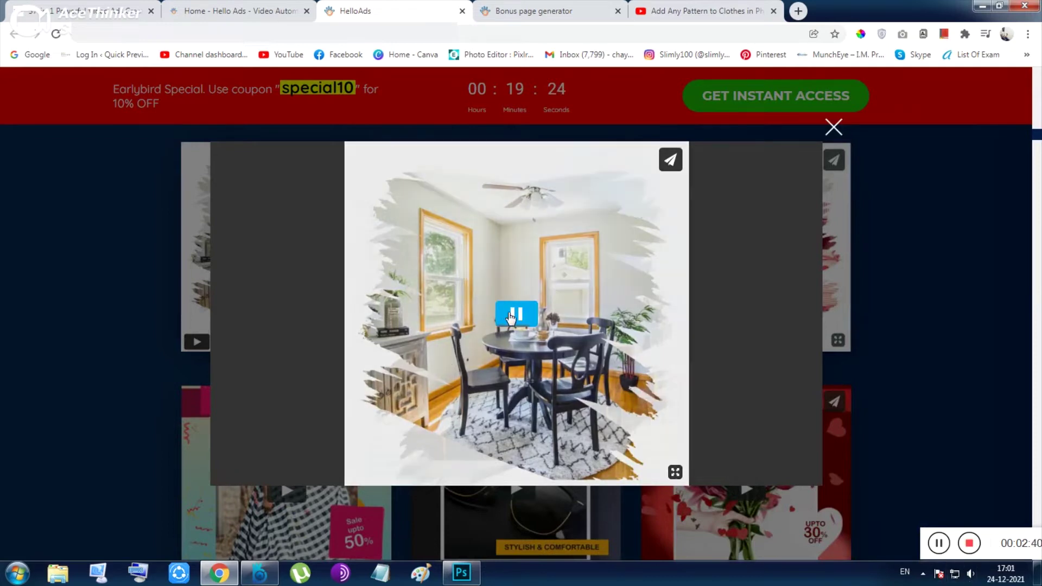
pyautogui.click(971, 573)
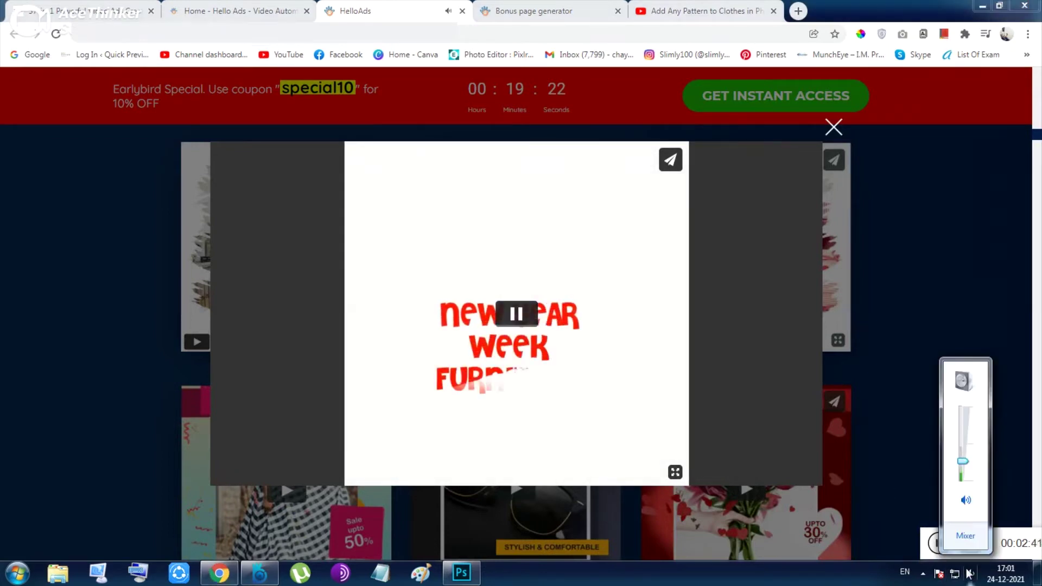
pyautogui.click(967, 501)
pyautogui.click(883, 354)
# - Play the office furniture example video and close the viewer
pyautogui.click(233, 335)
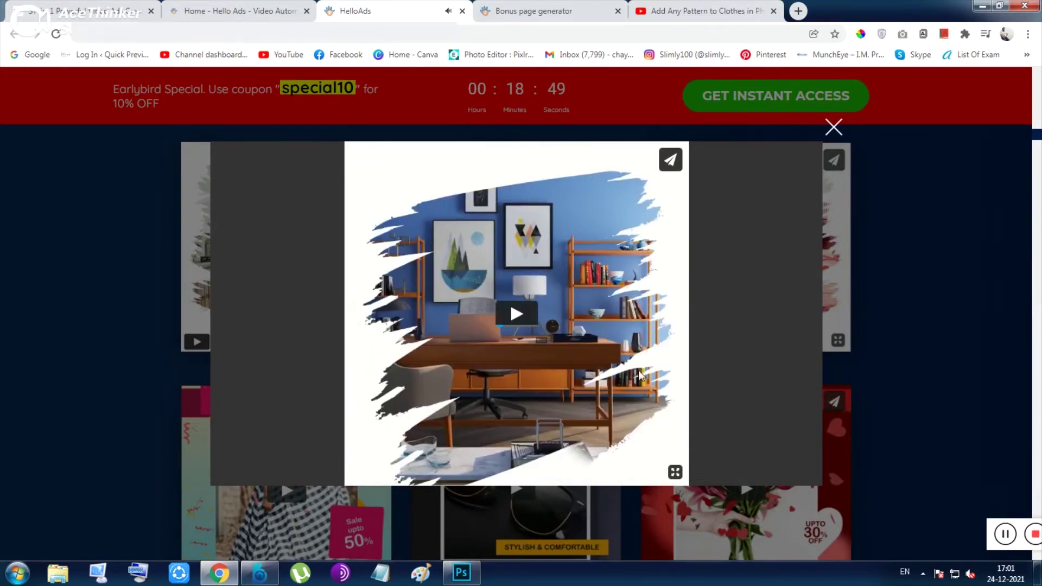
pyautogui.click(516, 314)
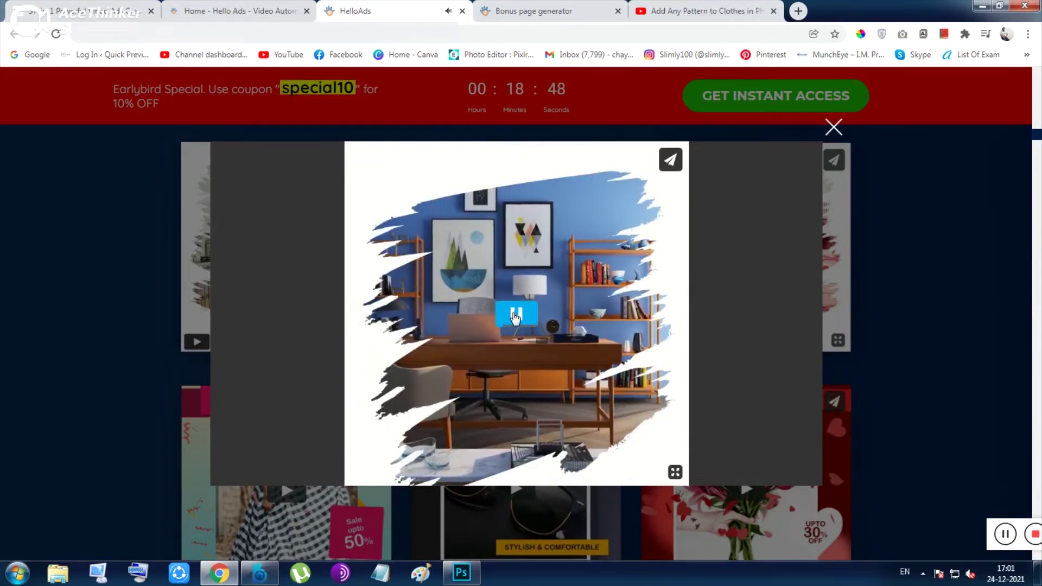
pyautogui.click(928, 367)
pyautogui.scroll(-10, 414, 396)
# - Scroll the review article past the $37 daily coupon table to the OTO 1 $47 and OTO 2 $77 tables
pyautogui.click(6, 9)
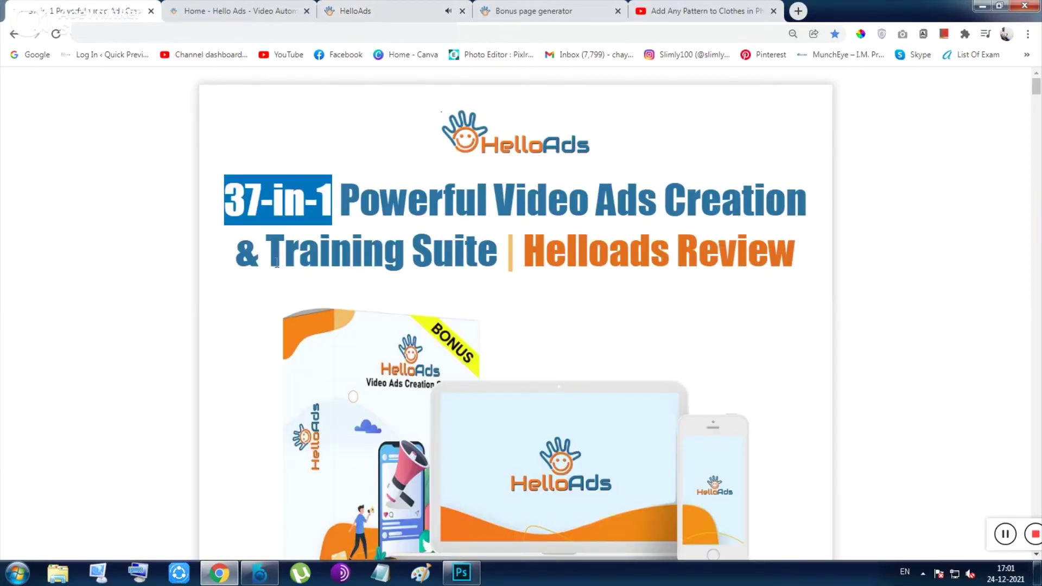
pyautogui.scroll(-10, 285, 269)
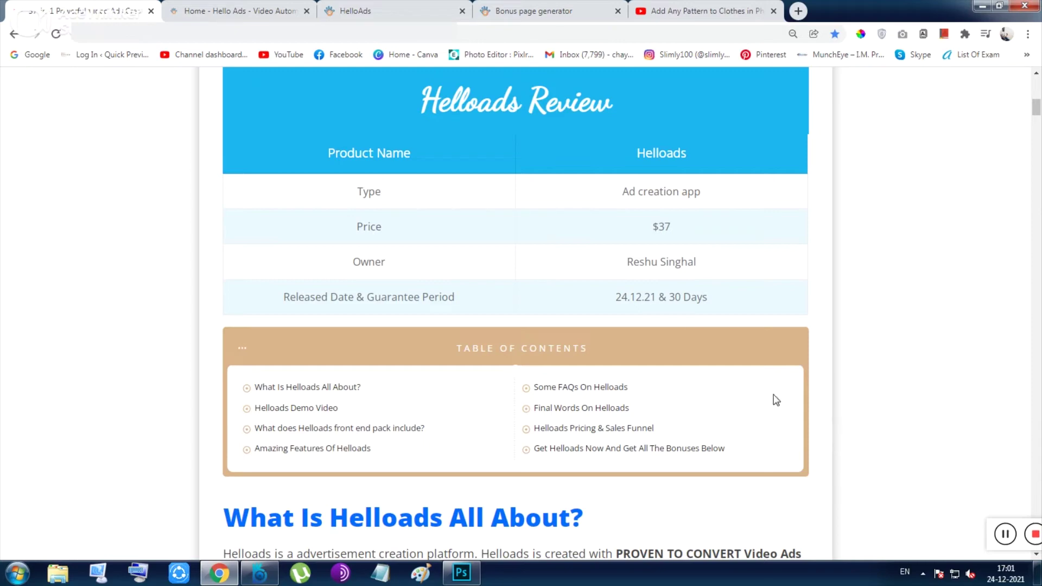
pyautogui.scroll(-3, 671, 302)
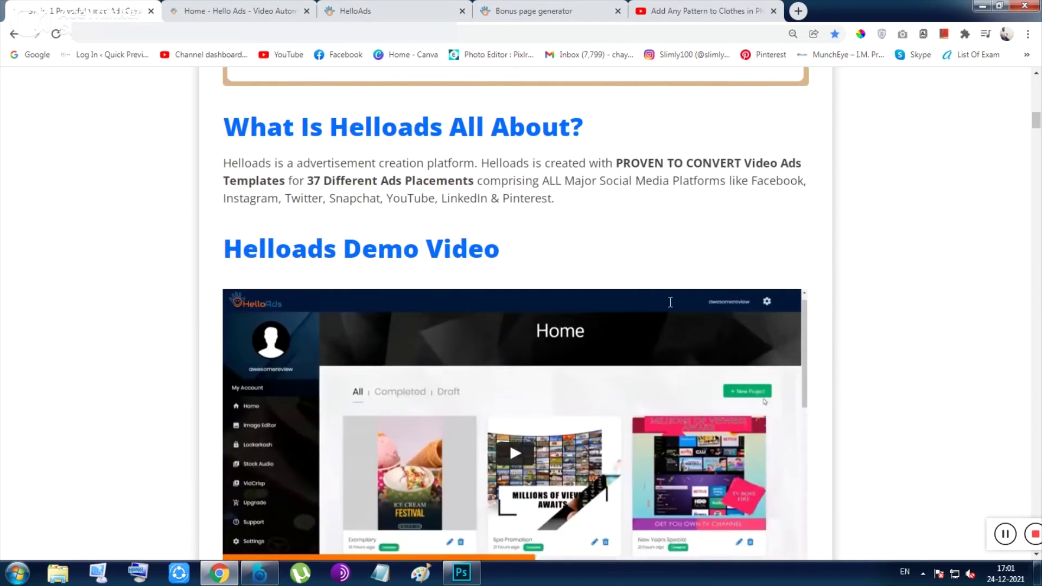
pyautogui.scroll(-7, 671, 302)
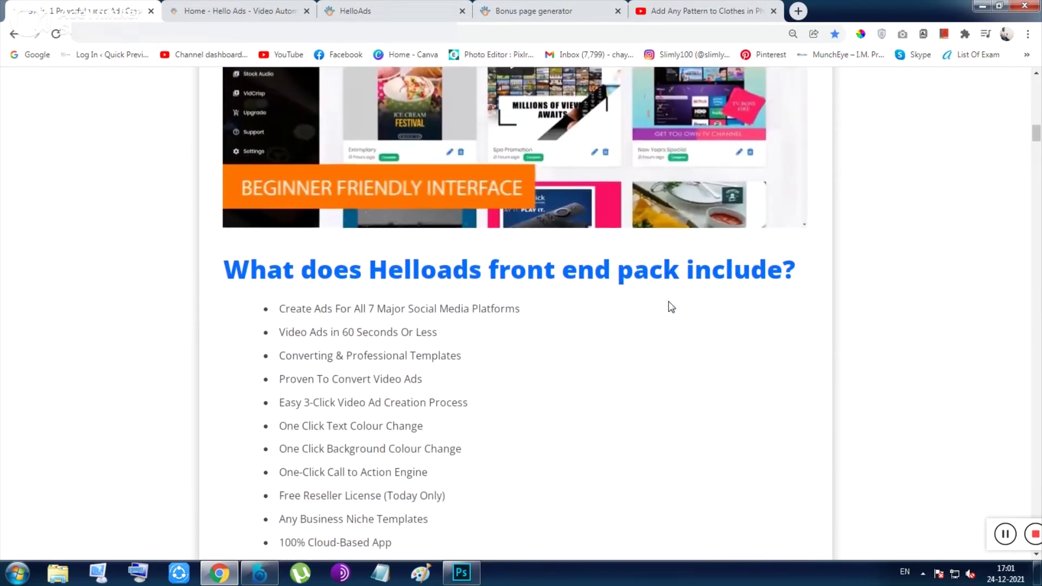
pyautogui.scroll(3, 670, 302)
pyautogui.scroll(-14, 543, 293)
pyautogui.scroll(-20, 554, 309)
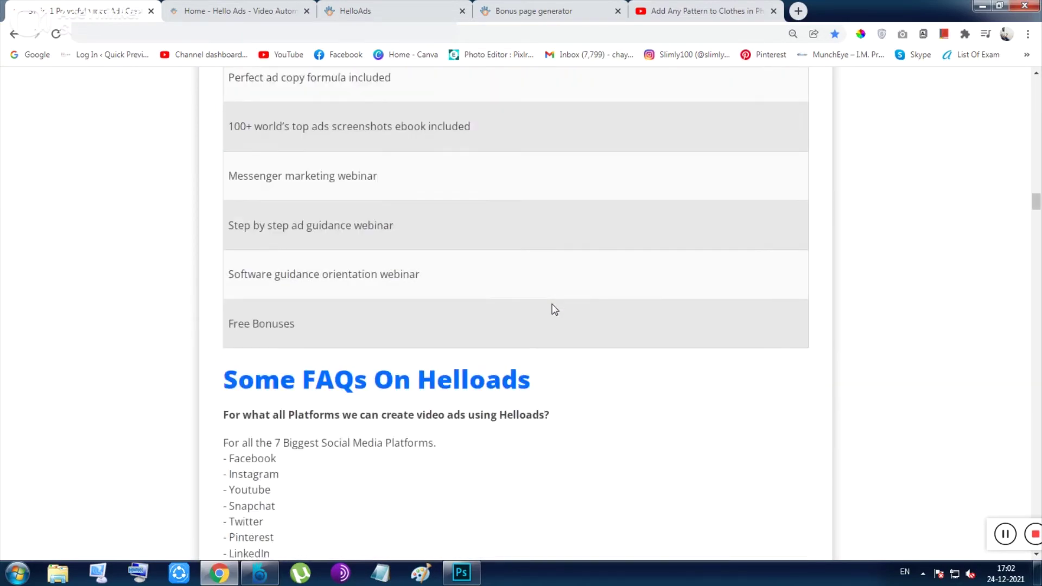
pyautogui.scroll(-20, 554, 309)
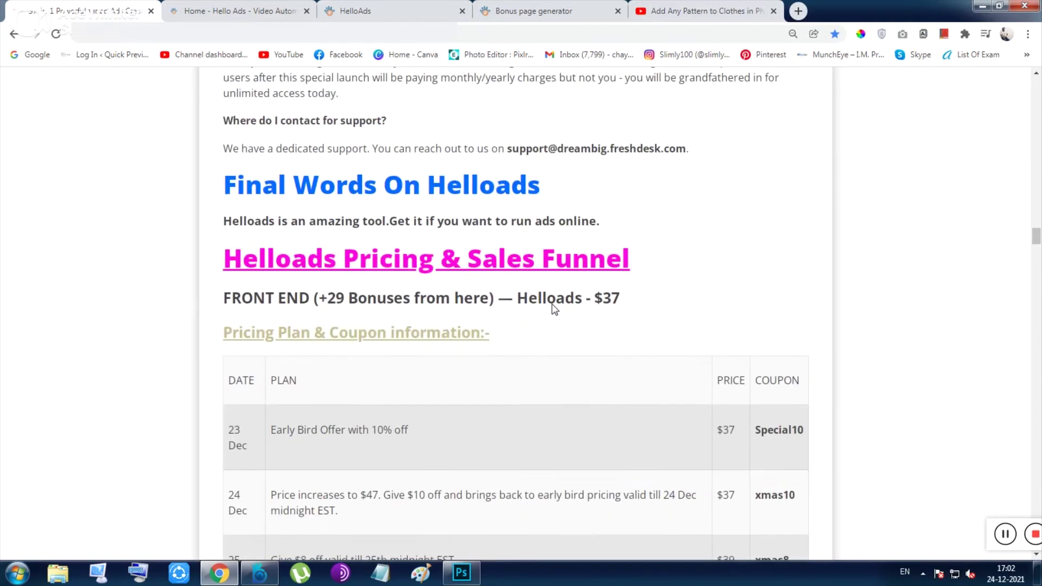
pyautogui.scroll(-4, 553, 308)
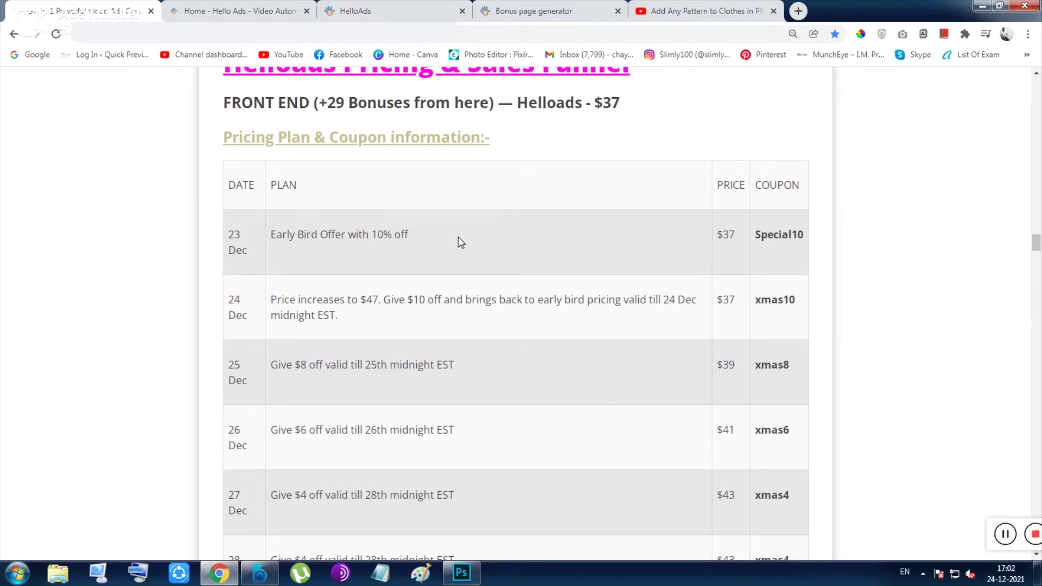
pyautogui.scroll(-3, 458, 239)
pyautogui.scroll(-3, 616, 404)
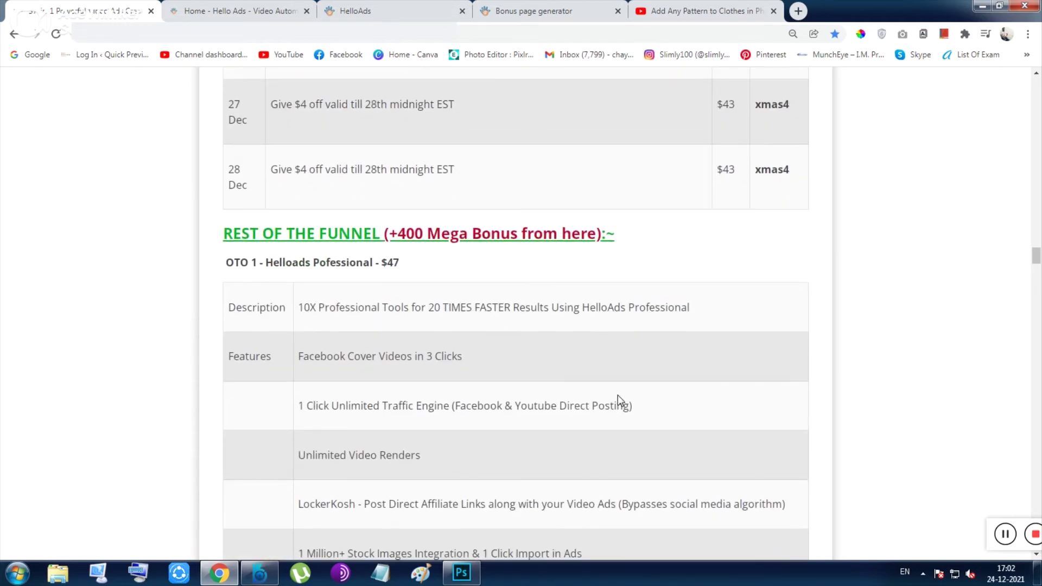
pyautogui.scroll(-20, 433, 241)
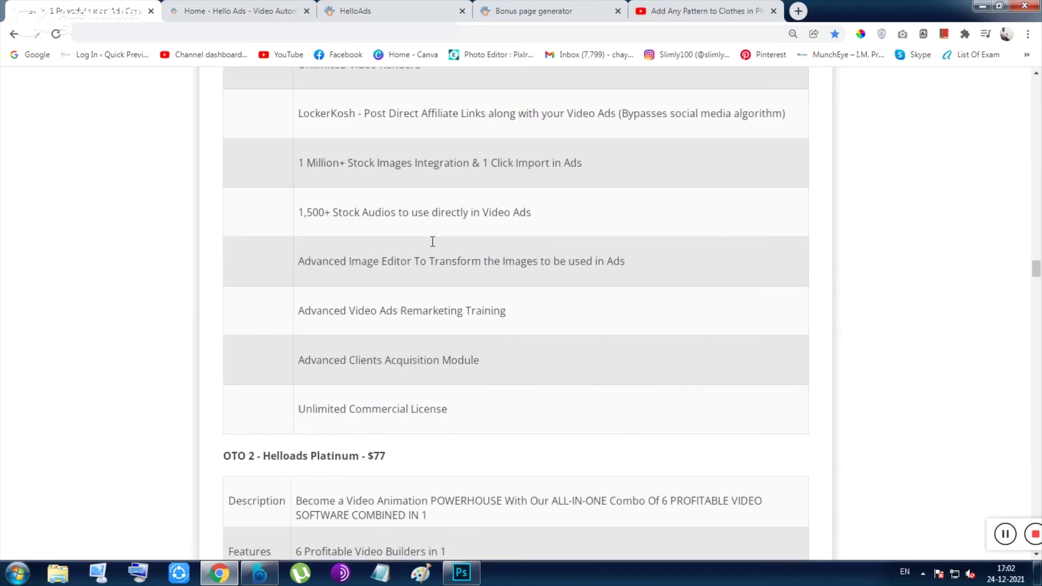
# - Scroll through the numbered bonuses and Vendor/Upsell bonus images to the MEGA BONUS and FINAL CALL
pyautogui.scroll(-8, 432, 241)
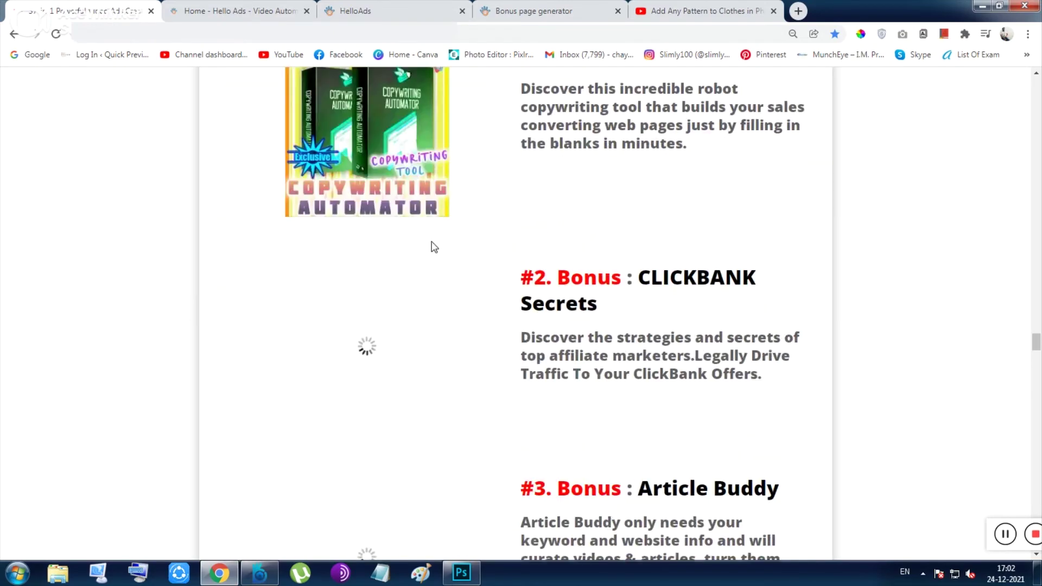
pyautogui.scroll(-20, 404, 417)
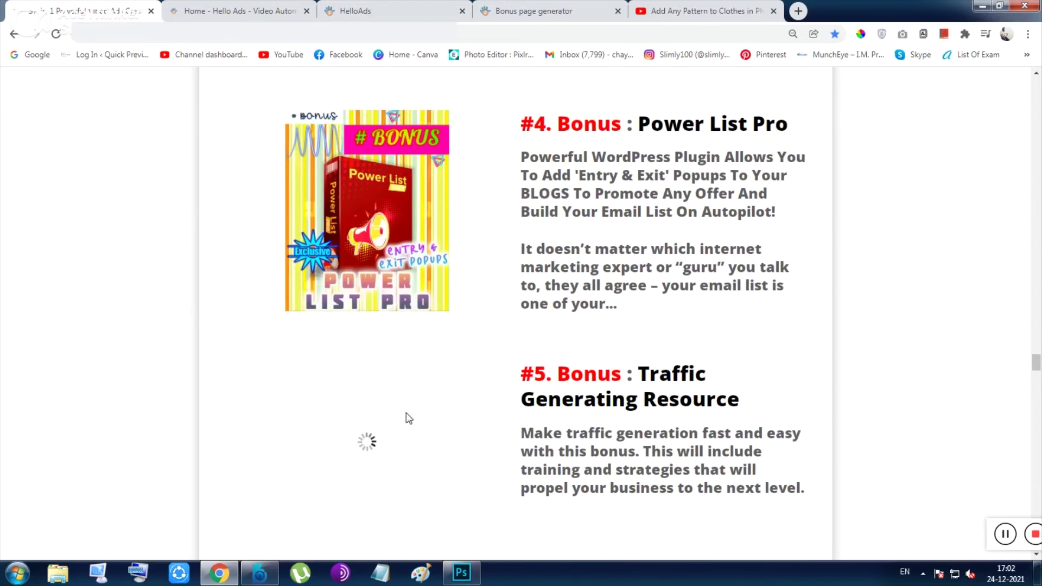
pyautogui.scroll(-18, 409, 417)
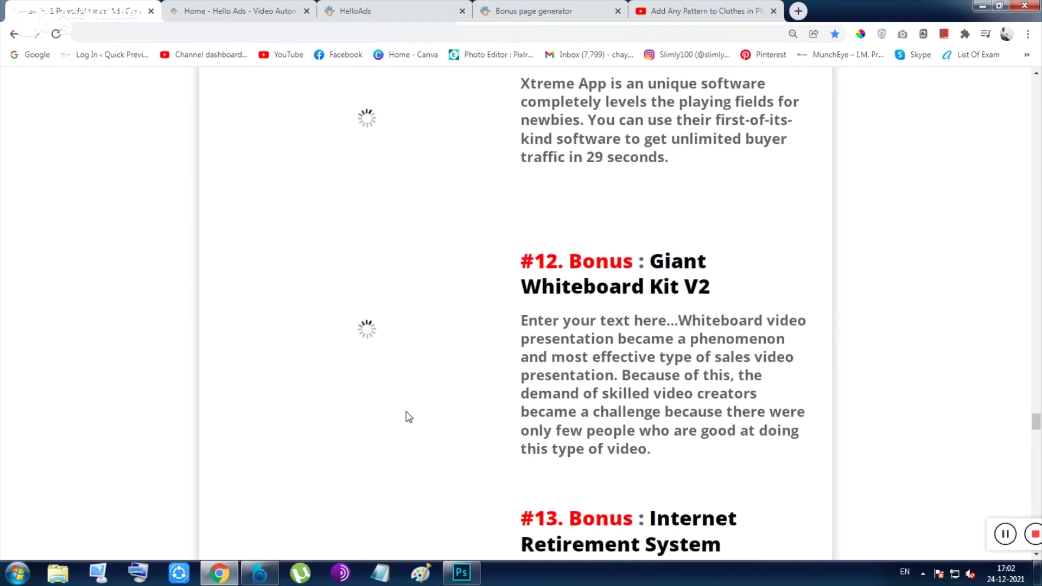
pyautogui.scroll(-15, 408, 416)
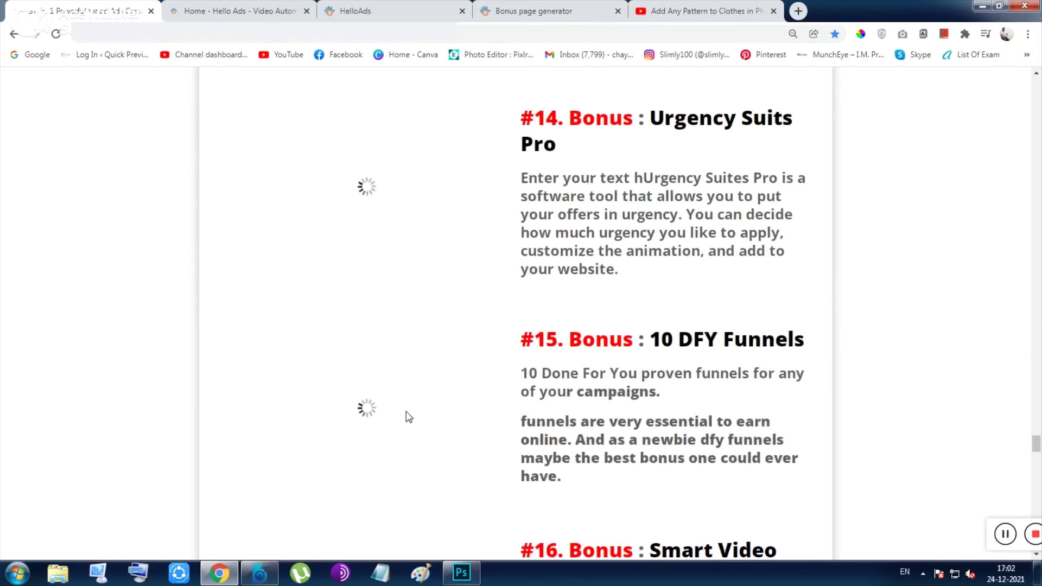
pyautogui.scroll(-7, 408, 417)
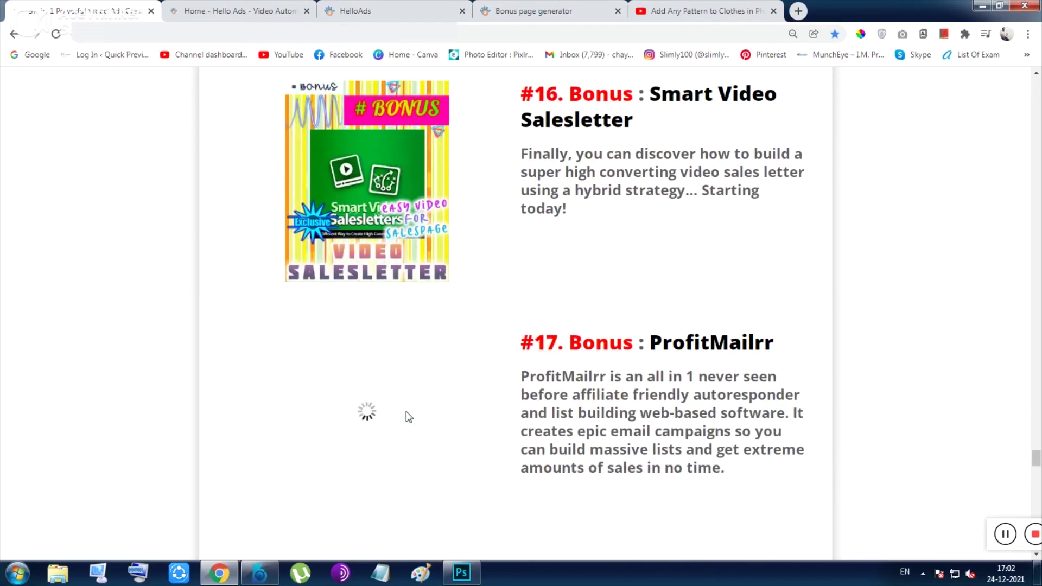
pyautogui.scroll(-6, 408, 417)
pyautogui.scroll(-20, 408, 417)
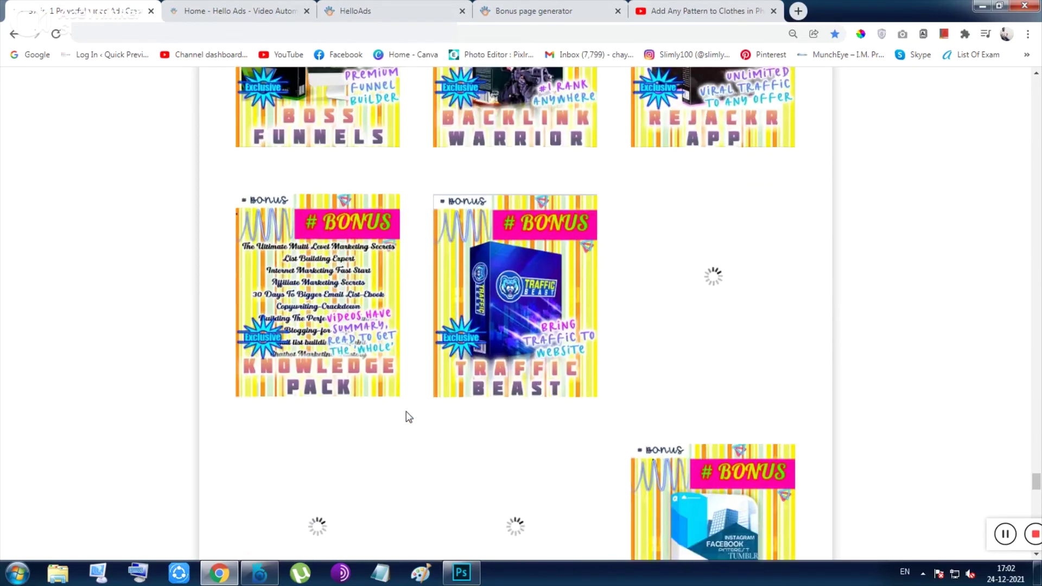
pyautogui.scroll(-8, 406, 411)
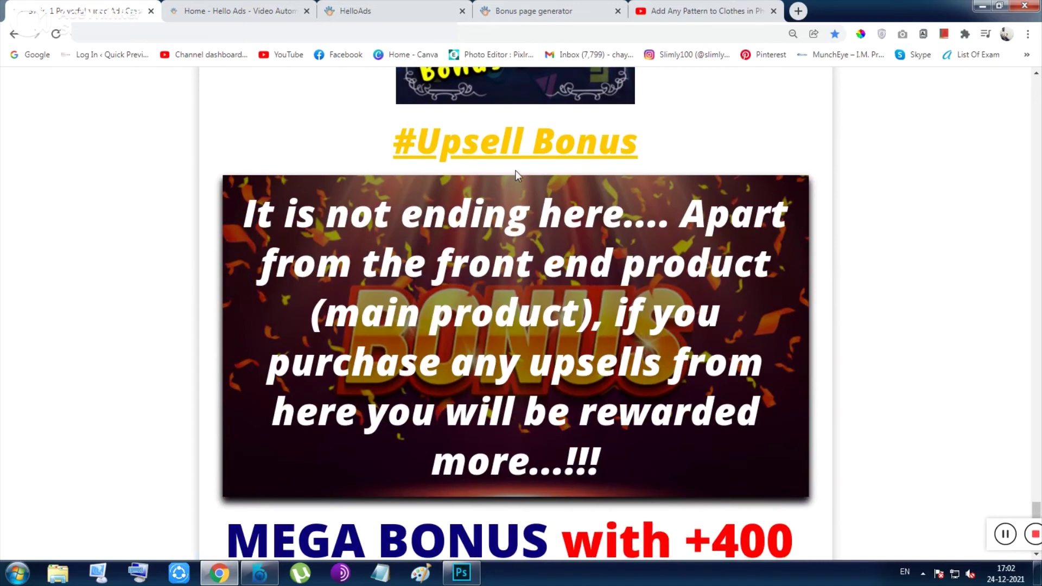
pyautogui.scroll(-4, 516, 171)
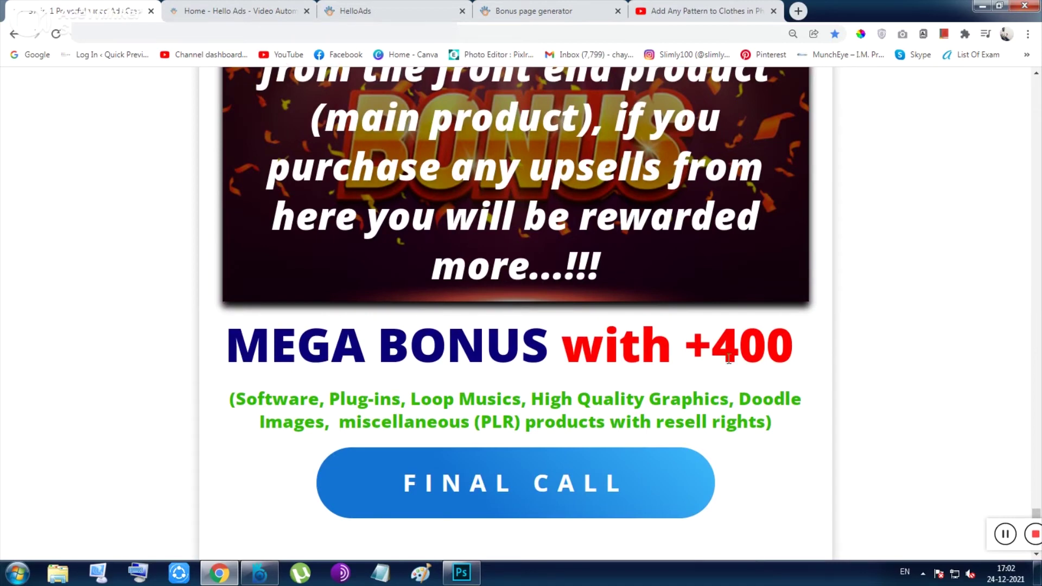
pyautogui.scroll(-4, 729, 358)
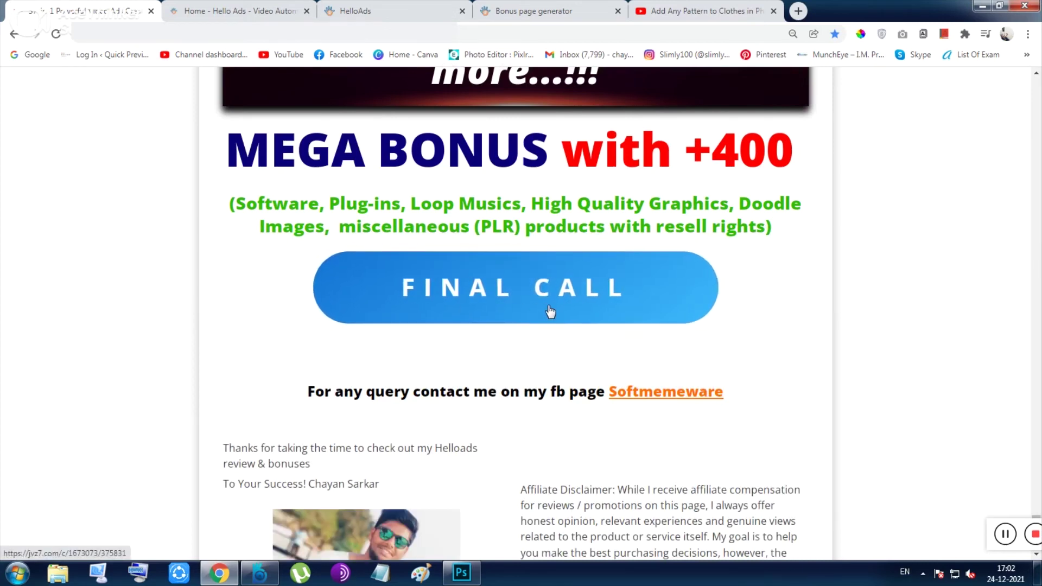
pyautogui.click(454, 11)
pyautogui.scroll(-15, 519, 244)
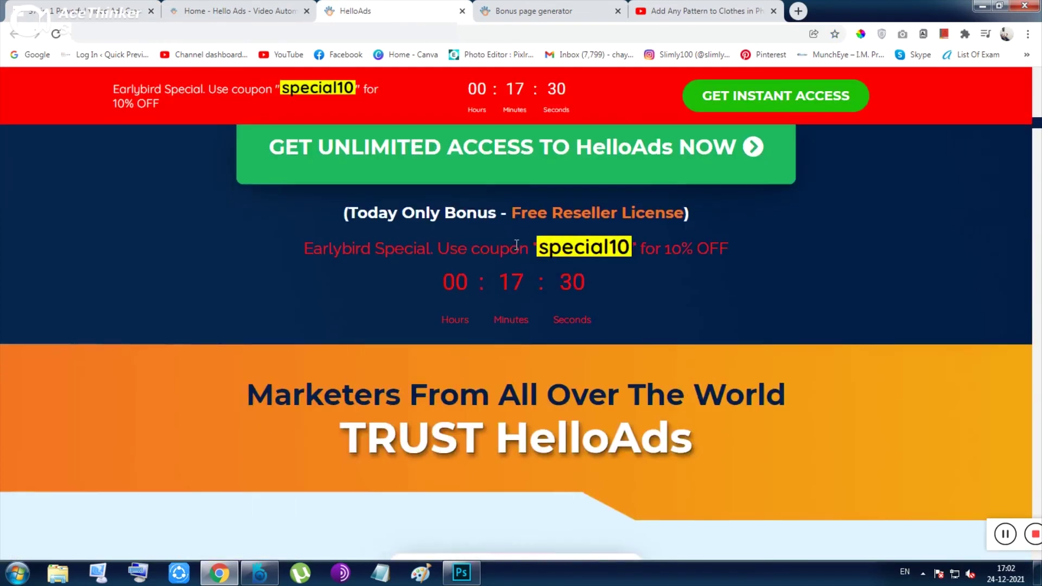
pyautogui.scroll(15, 519, 244)
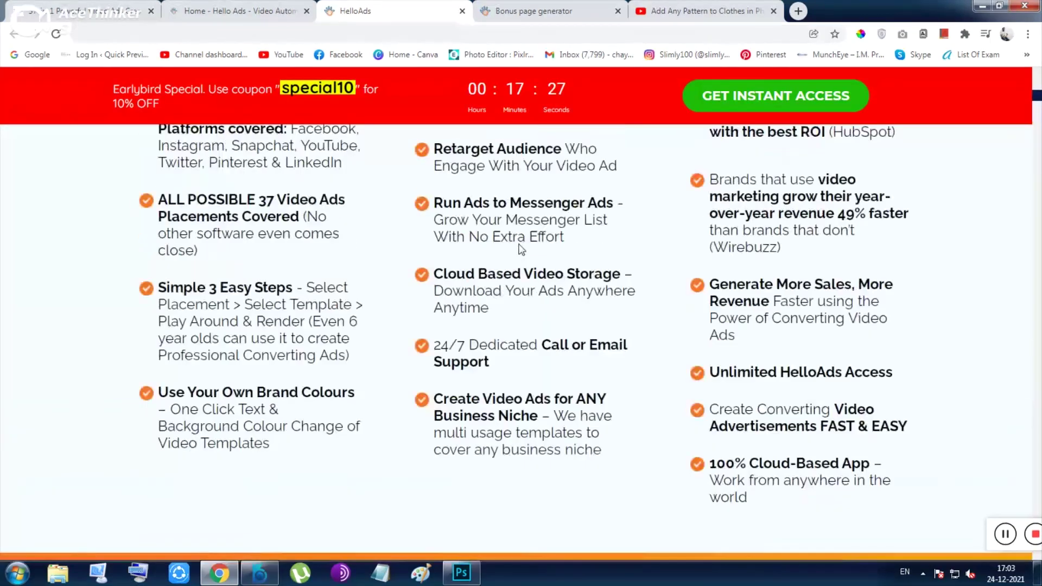
pyautogui.scroll(5, 519, 247)
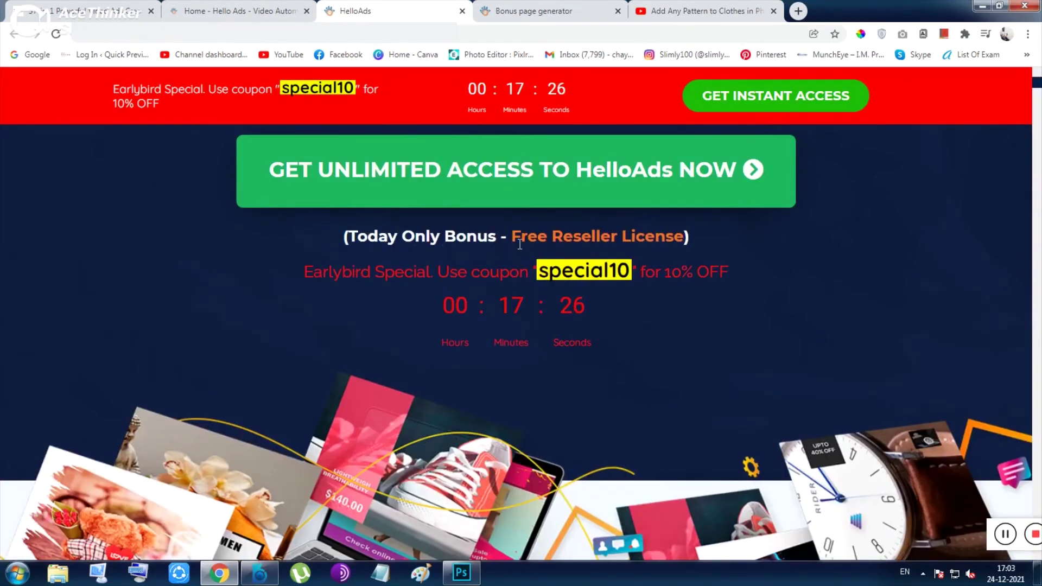
pyautogui.scroll(-5, 468, 305)
pyautogui.scroll(2, 468, 305)
pyautogui.hotkey('ctrl', '1')
pyautogui.scroll(-3, 579, 246)
pyautogui.rightClick(686, 262)
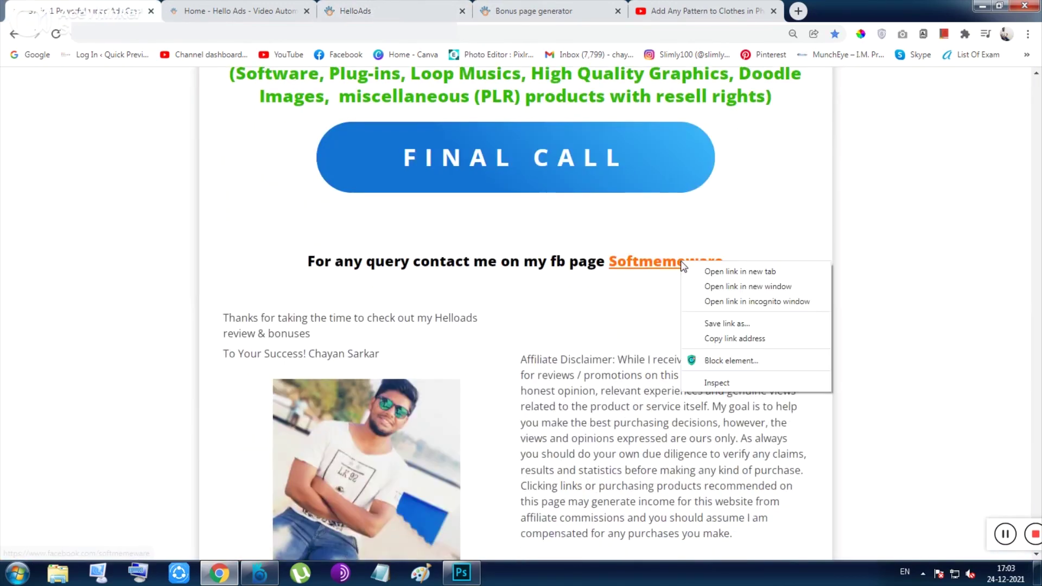
pyautogui.click(690, 269)
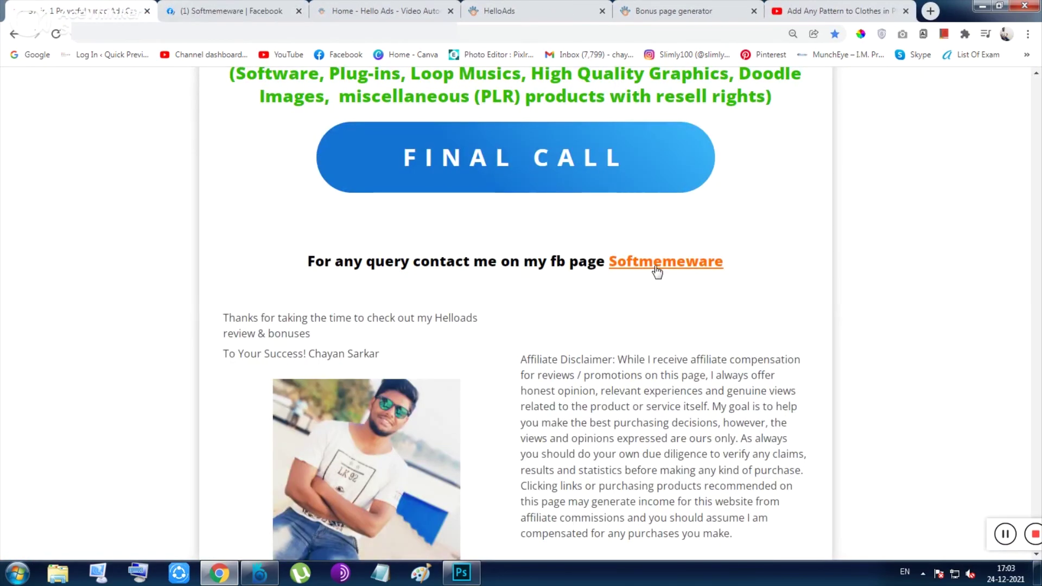
pyautogui.click(230, 12)
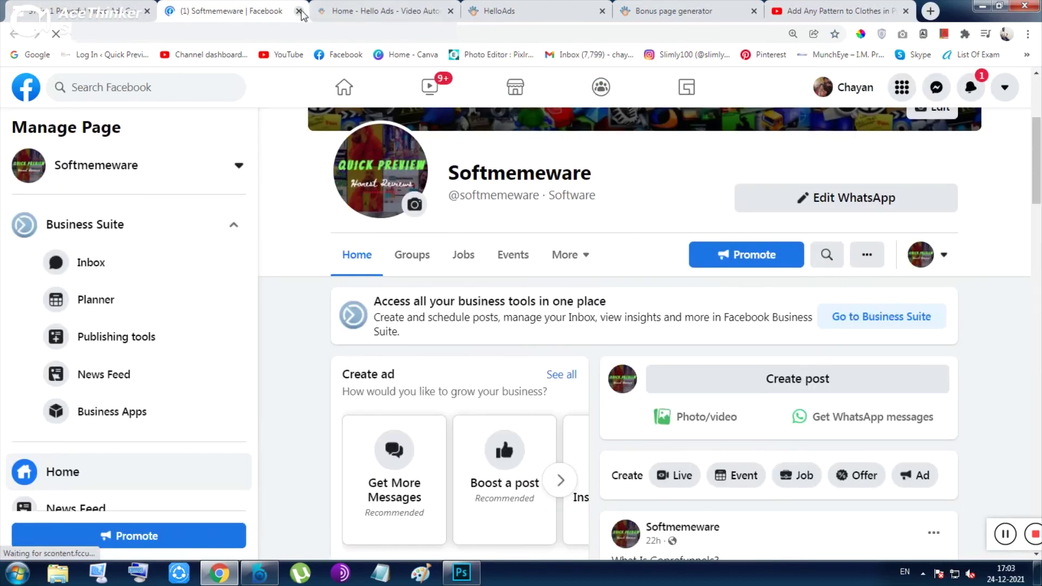
pyautogui.click(298, 11)
pyautogui.scroll(-8, 492, 334)
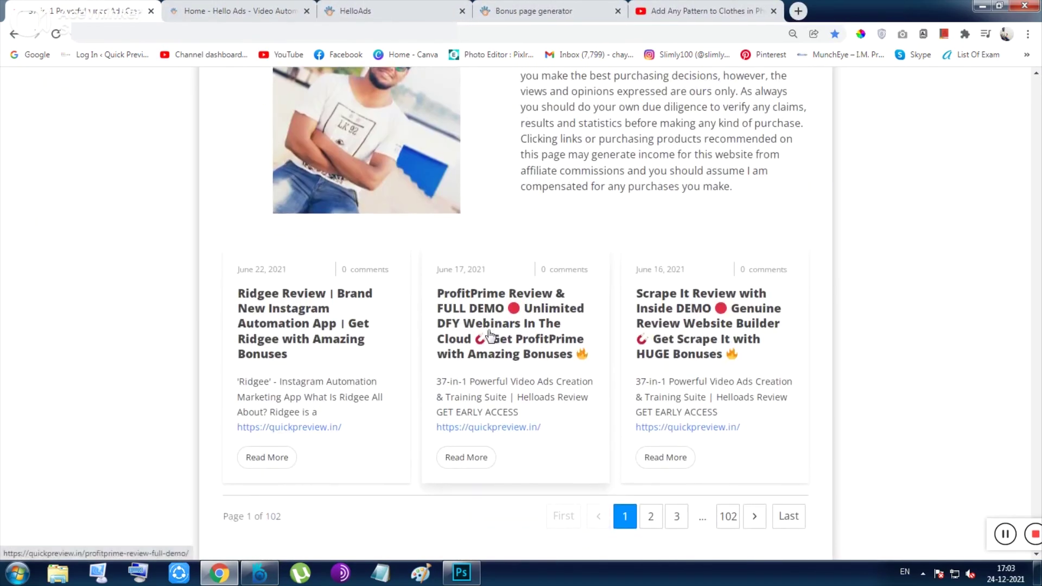
pyautogui.scroll(15, 490, 337)
pyautogui.scroll(8, 490, 336)
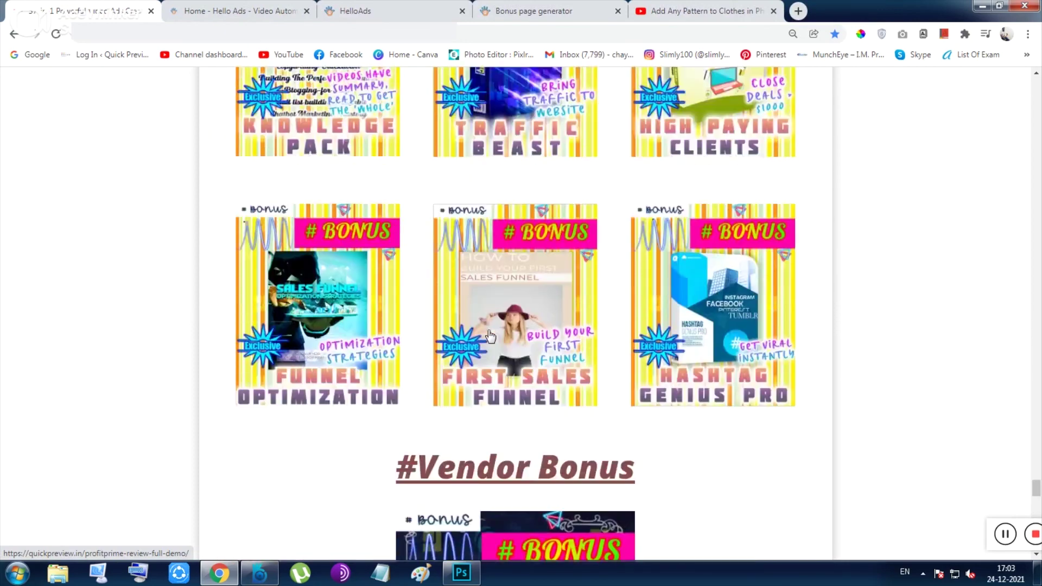
pyautogui.scroll(-20, 353, 411)
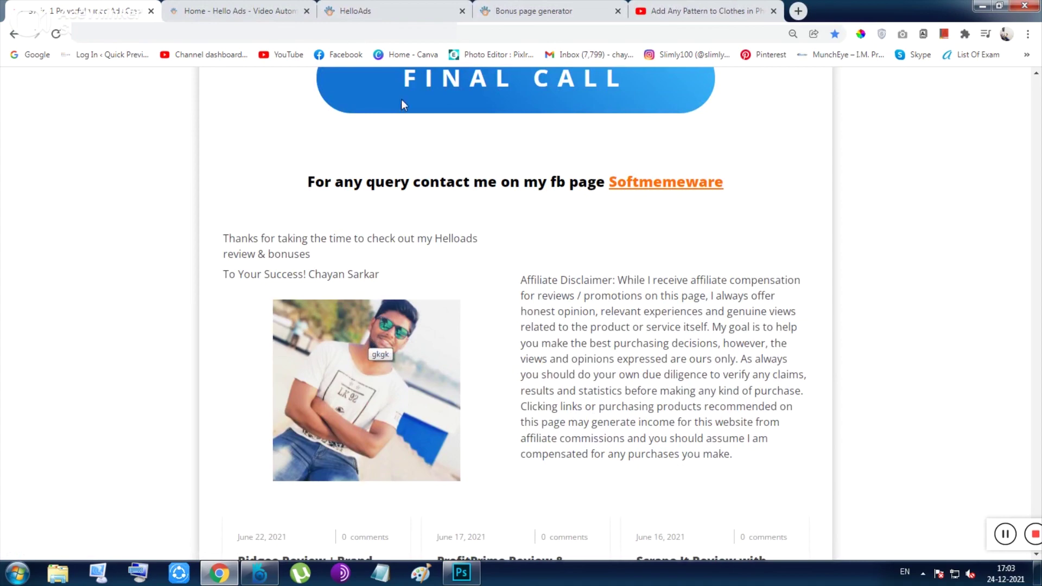
pyautogui.click(531, 12)
pyautogui.click(150, 3)
pyautogui.scroll(10, 555, 305)
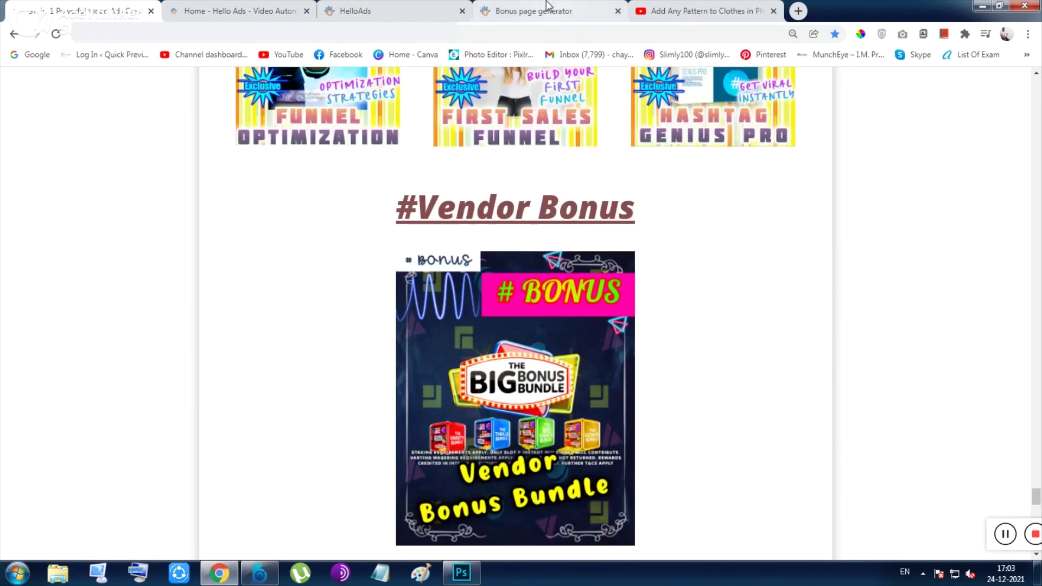
pyautogui.click(543, 8)
pyautogui.click(60, 6)
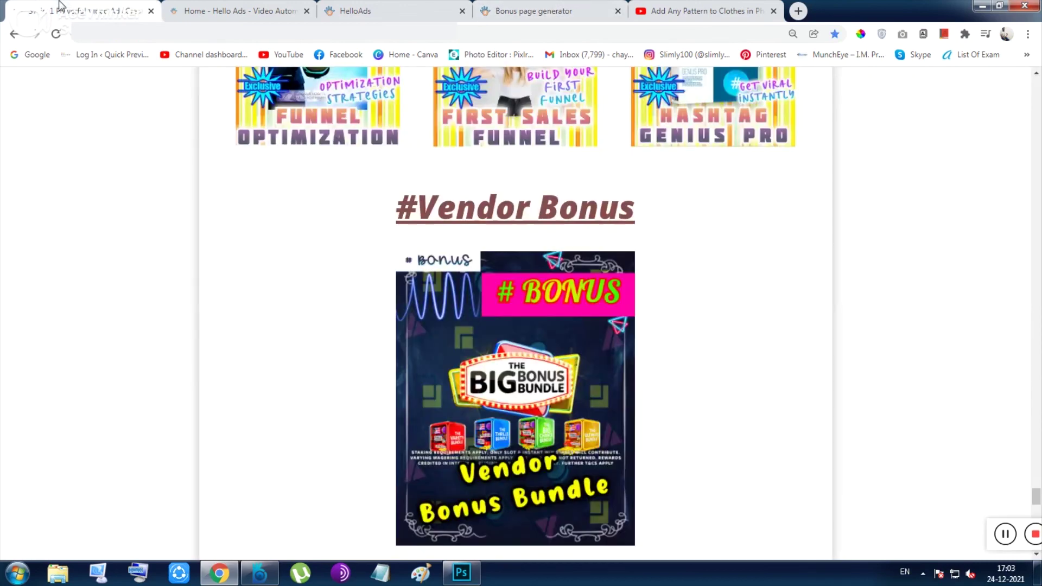
pyautogui.scroll(-15, 809, 487)
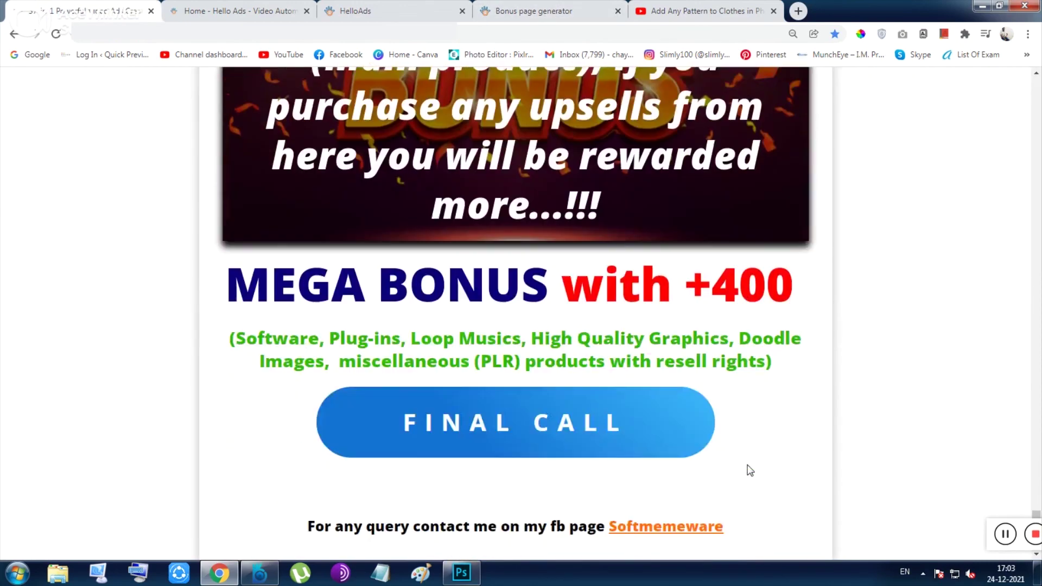